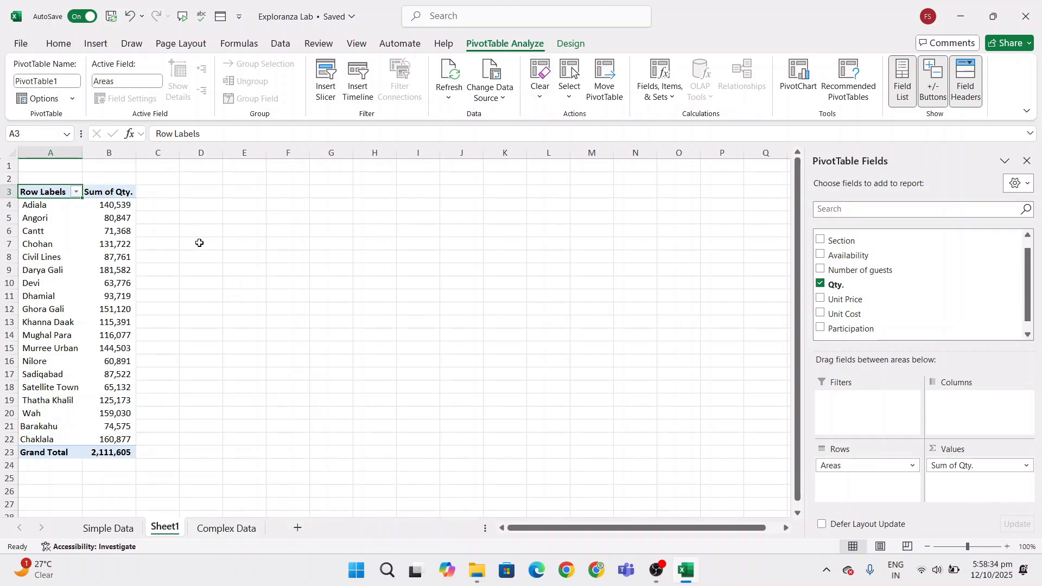
# Add a calculated field named Revenue to the PivotTable and include it in the values.
pyautogui.click(110, 232)
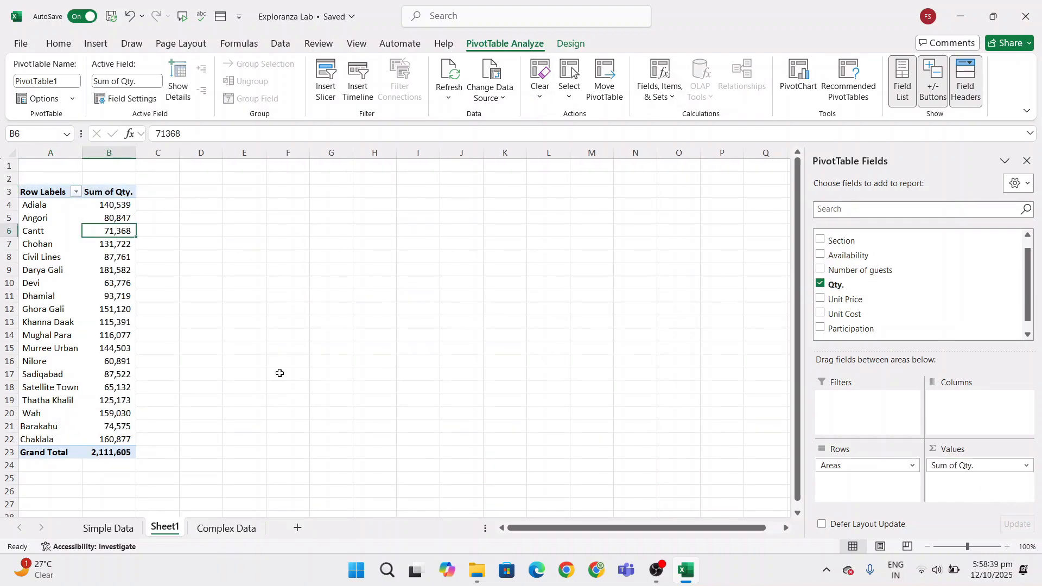
pyautogui.click(660, 87)
pyautogui.click(691, 116)
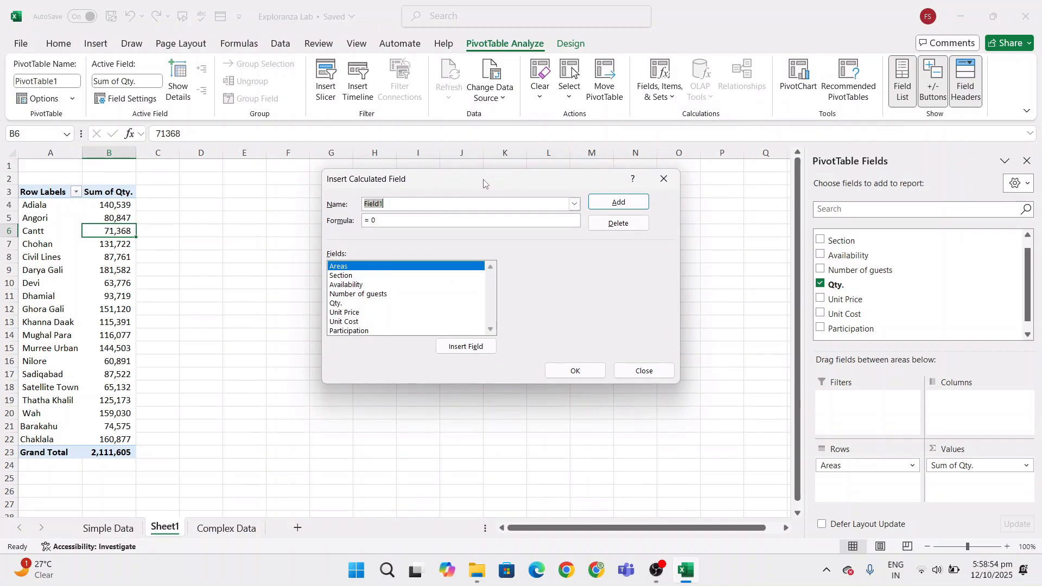
pyautogui.write('R')
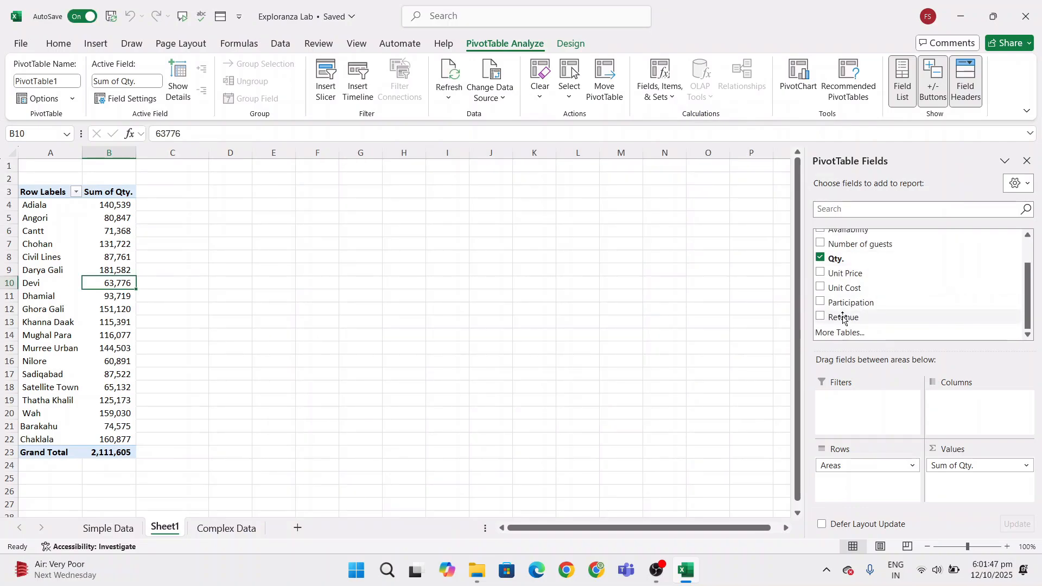
pyautogui.click(843, 319)
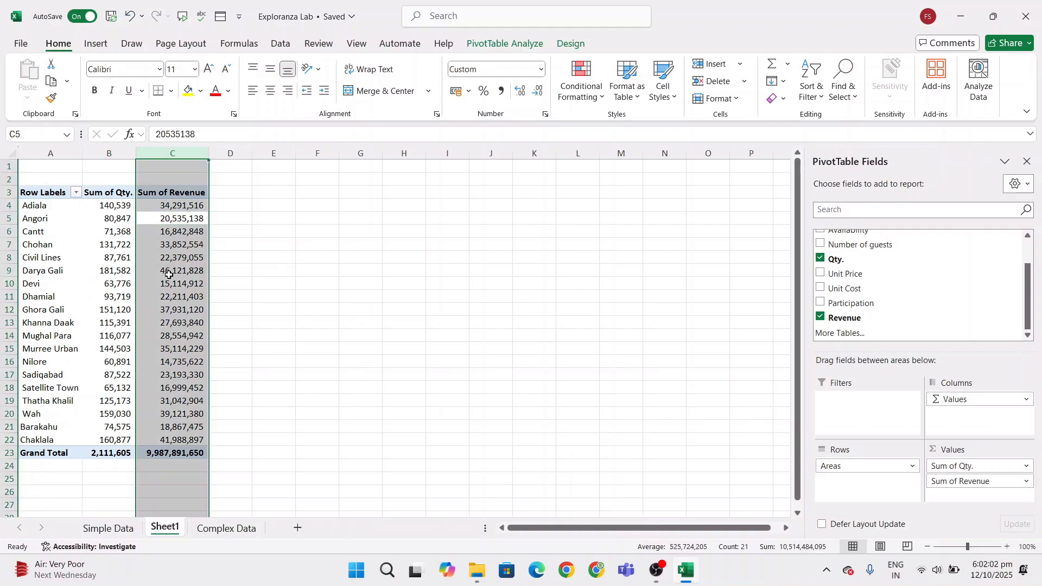
pyautogui.click(169, 375)
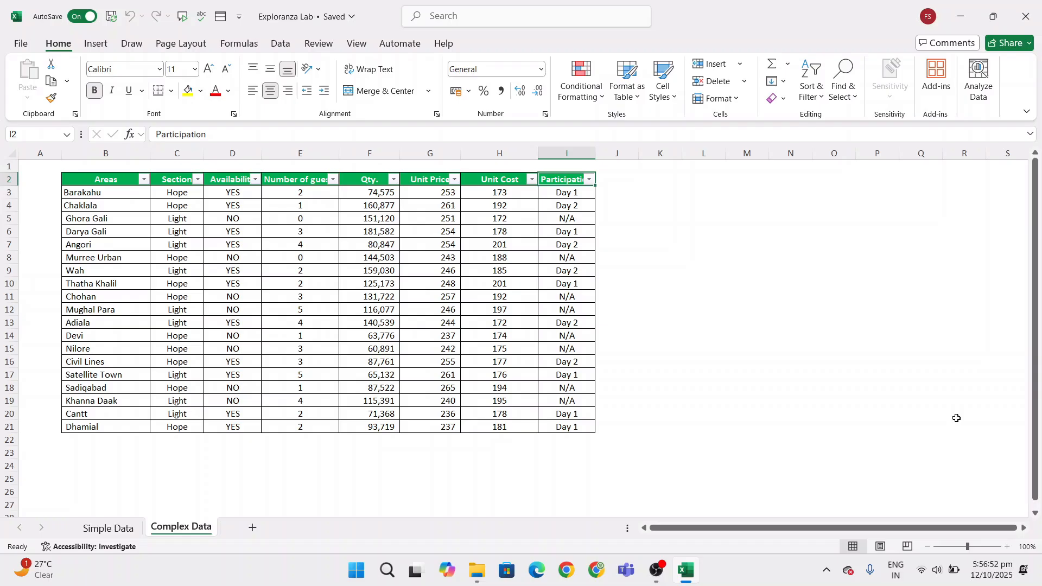
# Create a PivotTable on a new worksheet from the Complex Data range B2:I21.
pyautogui.hotkey('ctrl', 'Left')
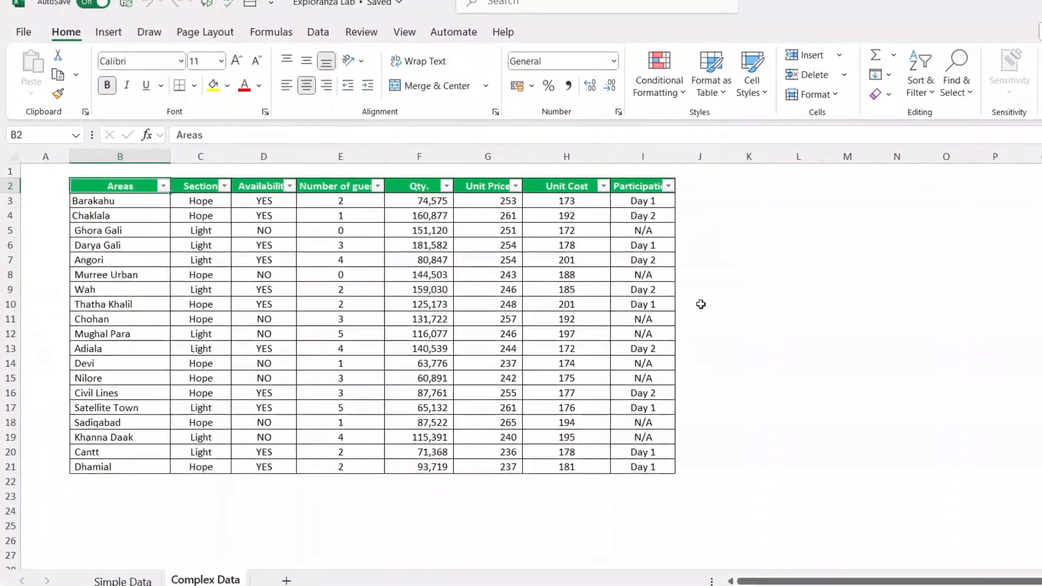
pyautogui.hotkey('ctrl', 'shift', 'Right')
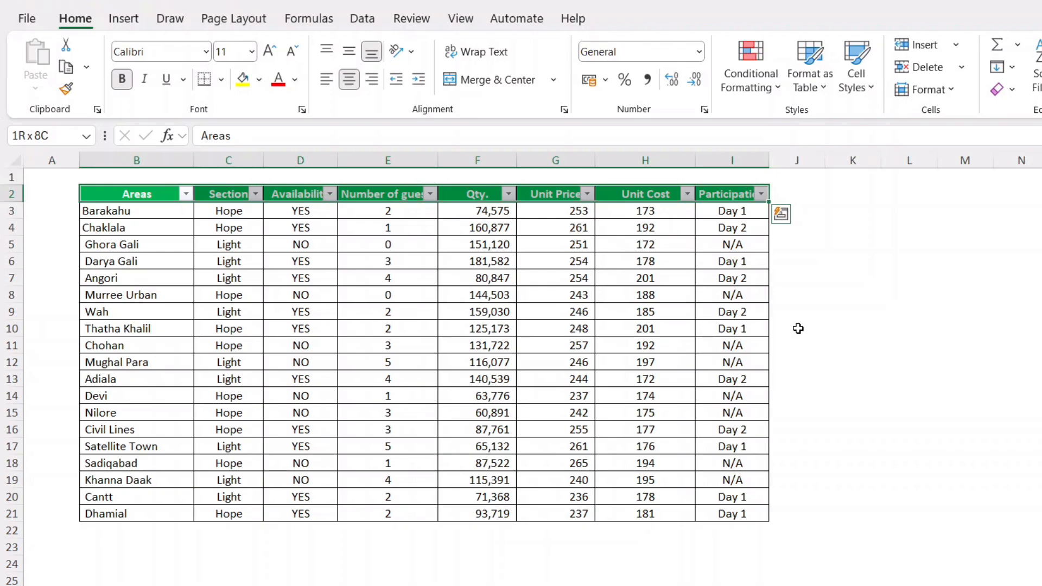
pyautogui.hotkey('ctrl', 'shift', 'Down')
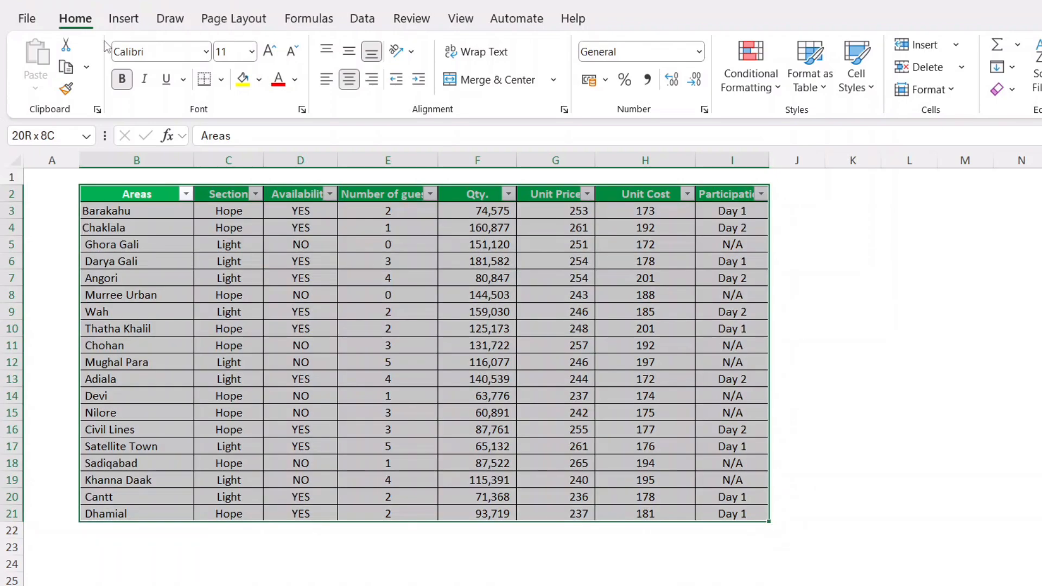
pyautogui.click(123, 20)
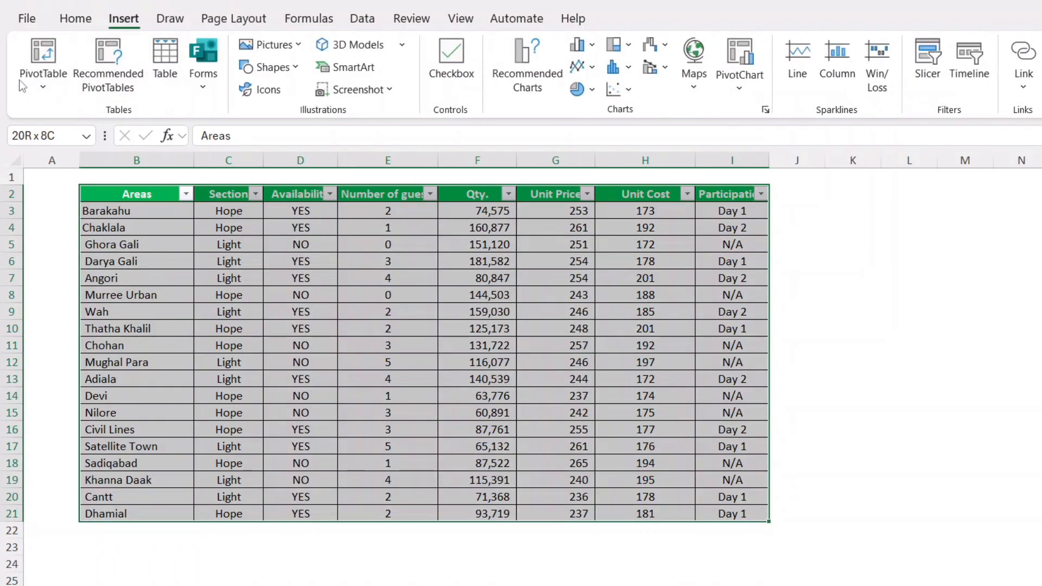
pyautogui.click(30, 89)
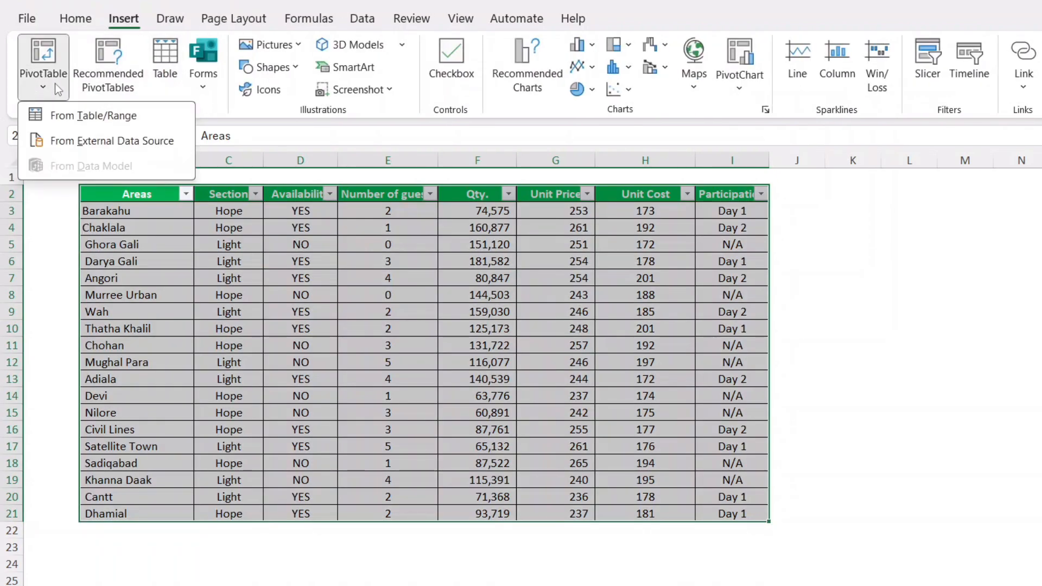
pyautogui.click(90, 121)
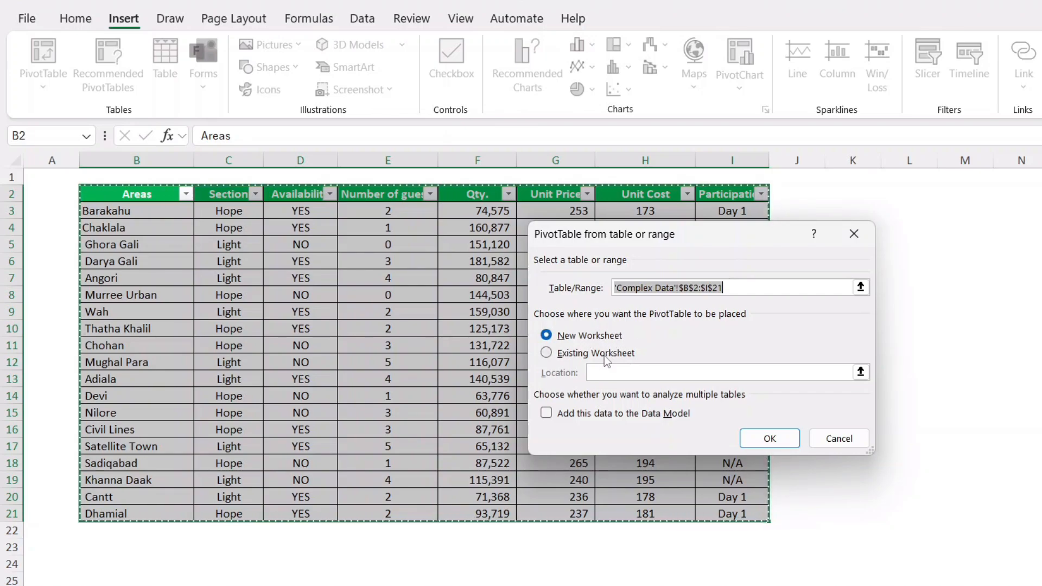
pyautogui.click(784, 450)
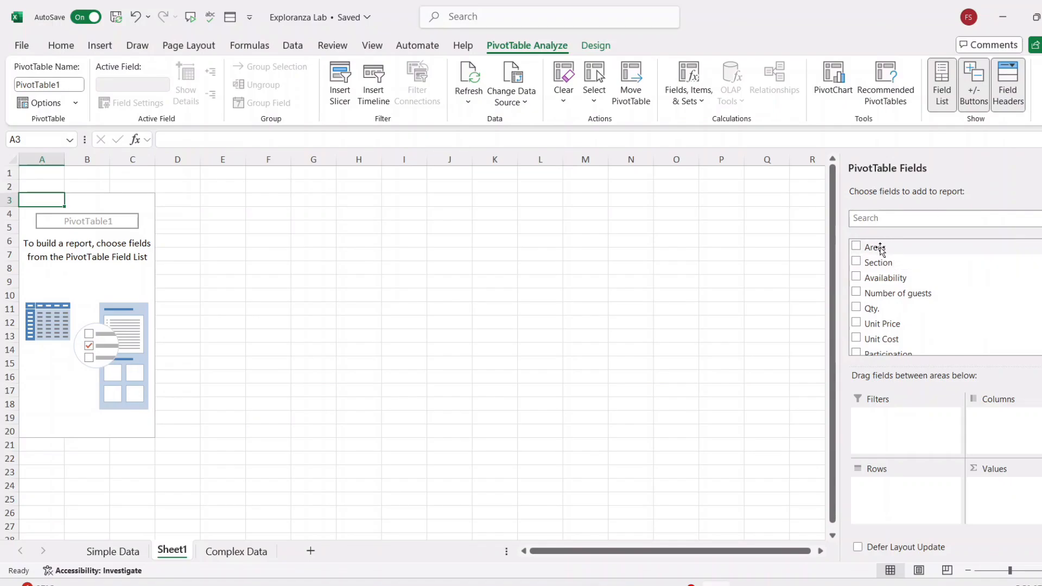
# Place the Areas field in the PivotTable rows and the Qty. field in the values.
pyautogui.moveTo(875, 248); pyautogui.dragTo(896, 487)
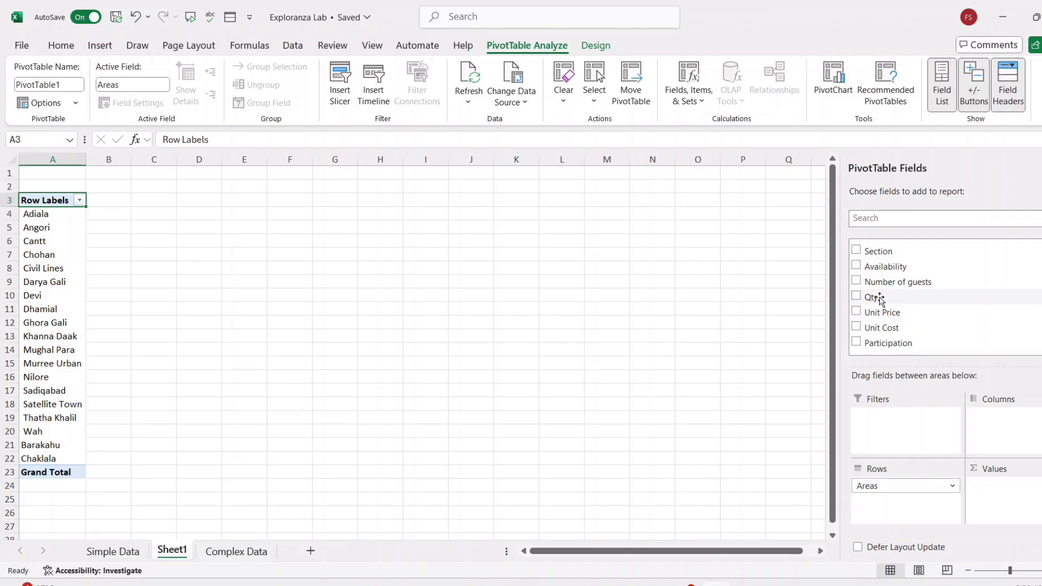
pyautogui.moveTo(880, 297); pyautogui.dragTo(1018, 504)
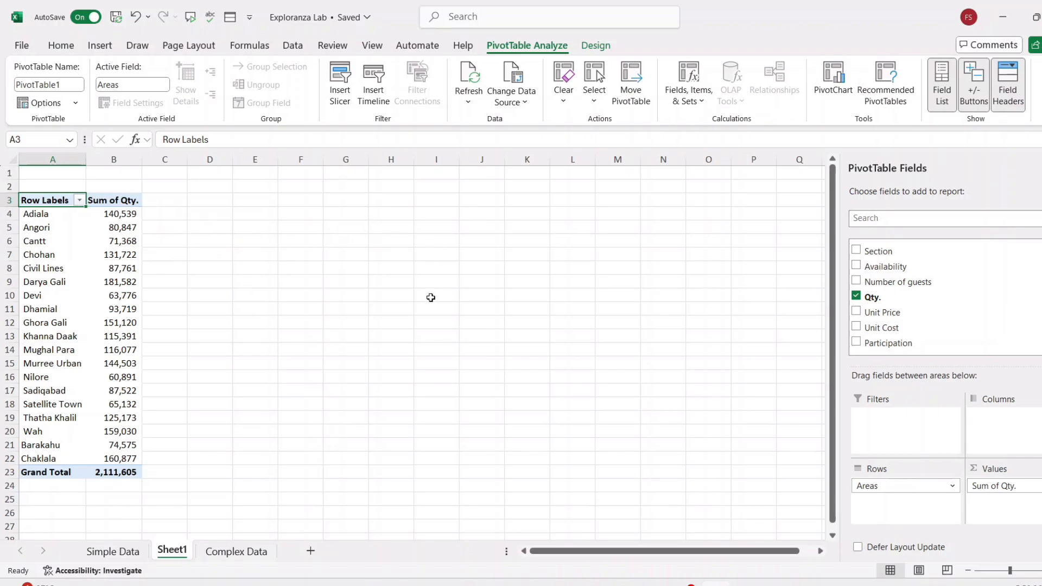
# Start a new calculated field in the PivotTable and name it Revenue.
pyautogui.click(104, 246)
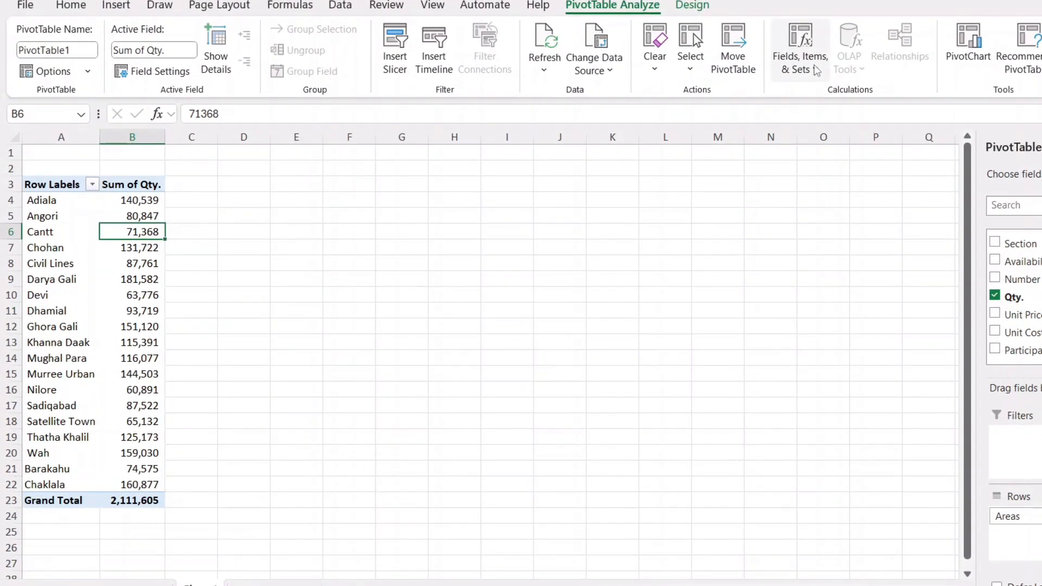
pyautogui.click(809, 75)
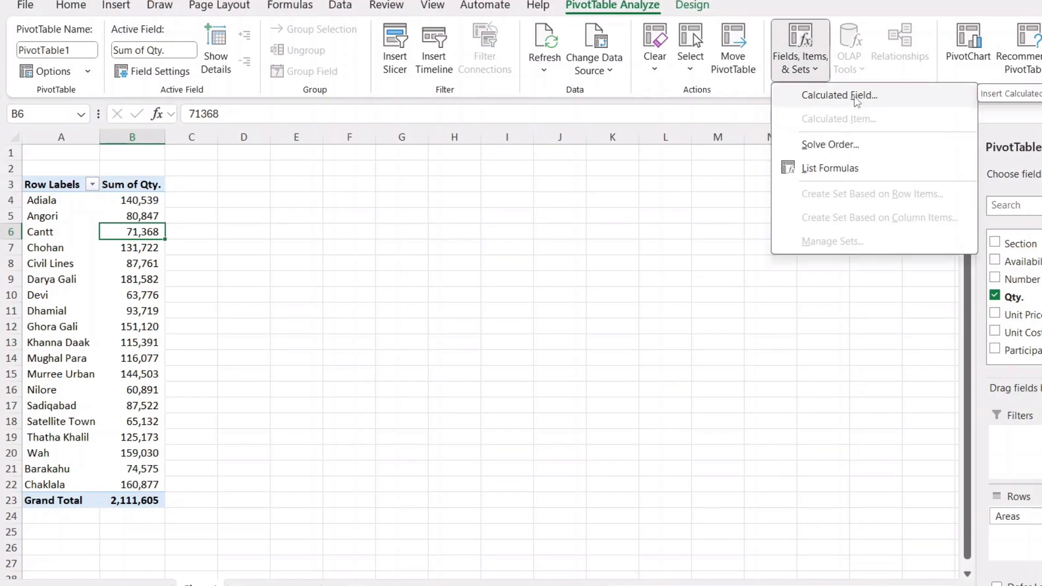
pyautogui.click(887, 100)
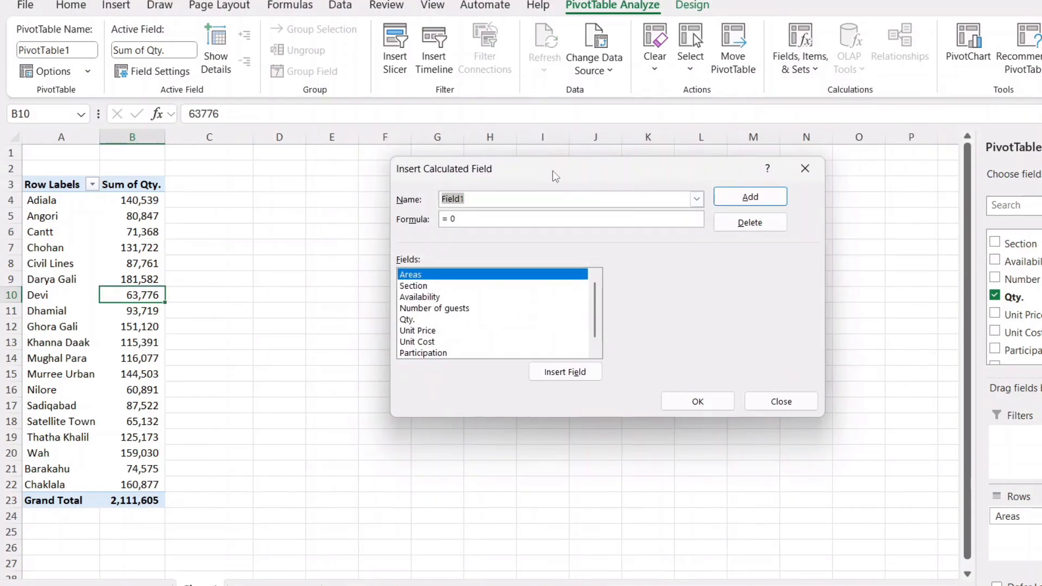
pyautogui.moveTo(553, 171); pyautogui.dragTo(510, 174)
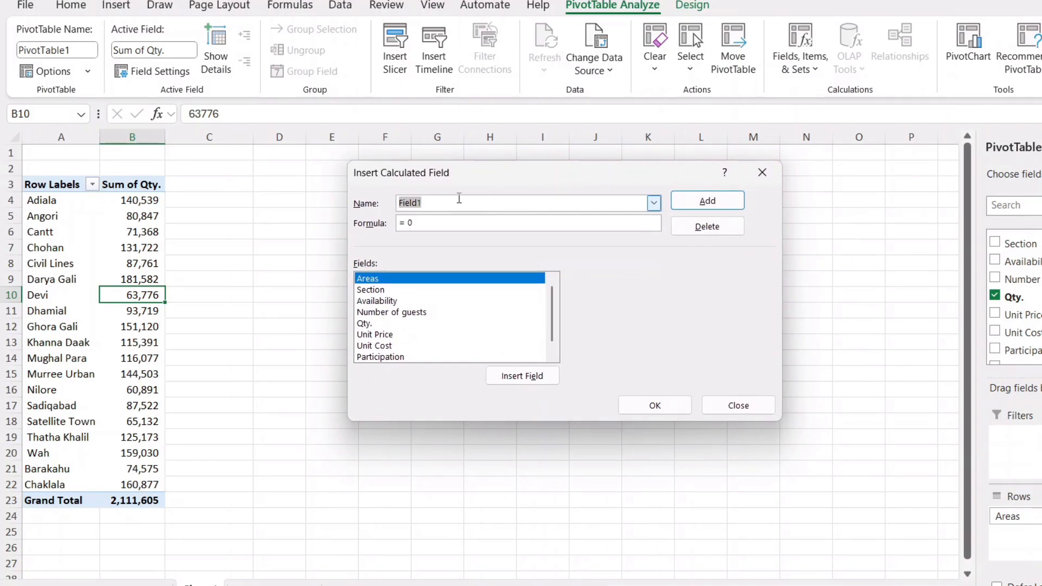
pyautogui.write('Revenue')
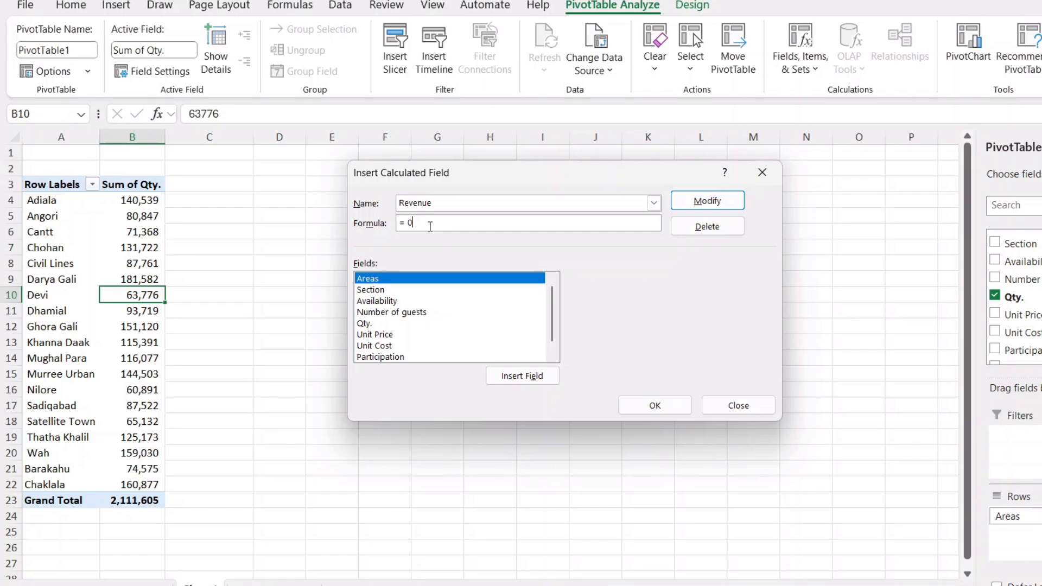
# Define the Revenue formula as Qty. multiplied by 'Unit Price' and add the field to the PivotTable.
pyautogui.press('BackSpace')
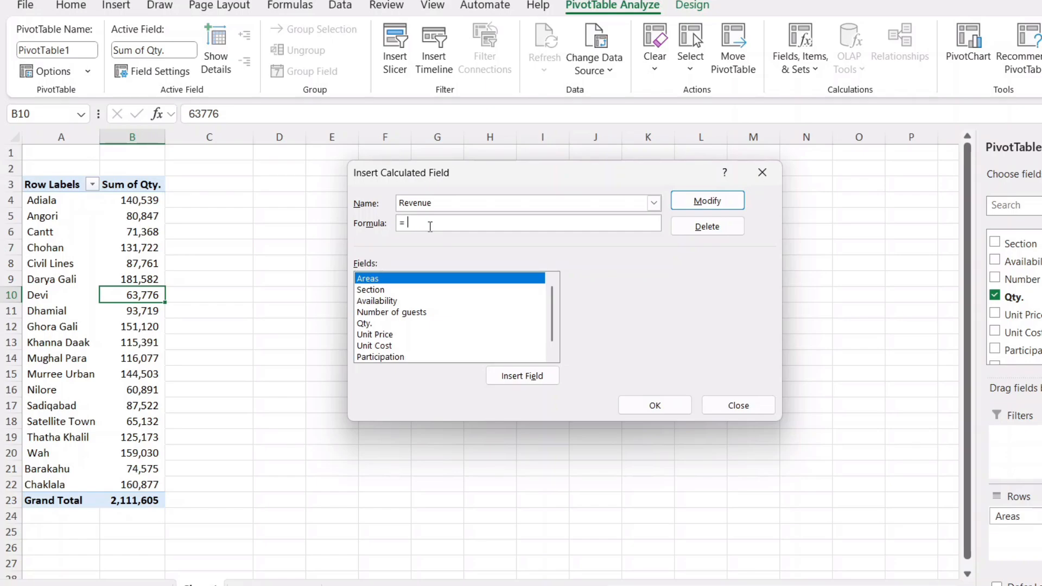
pyautogui.click(373, 324)
pyautogui.click(516, 380)
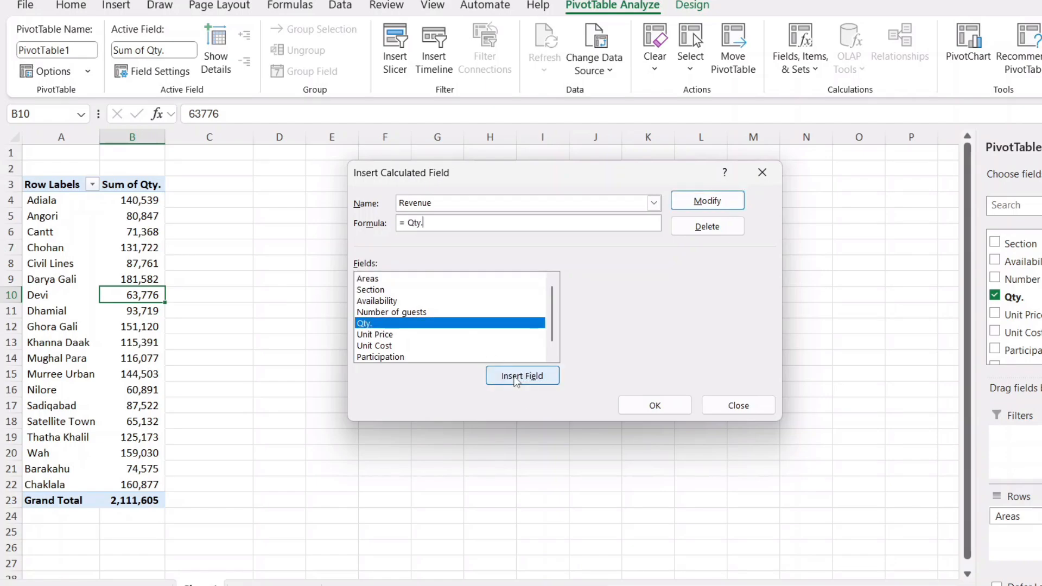
pyautogui.write('*')
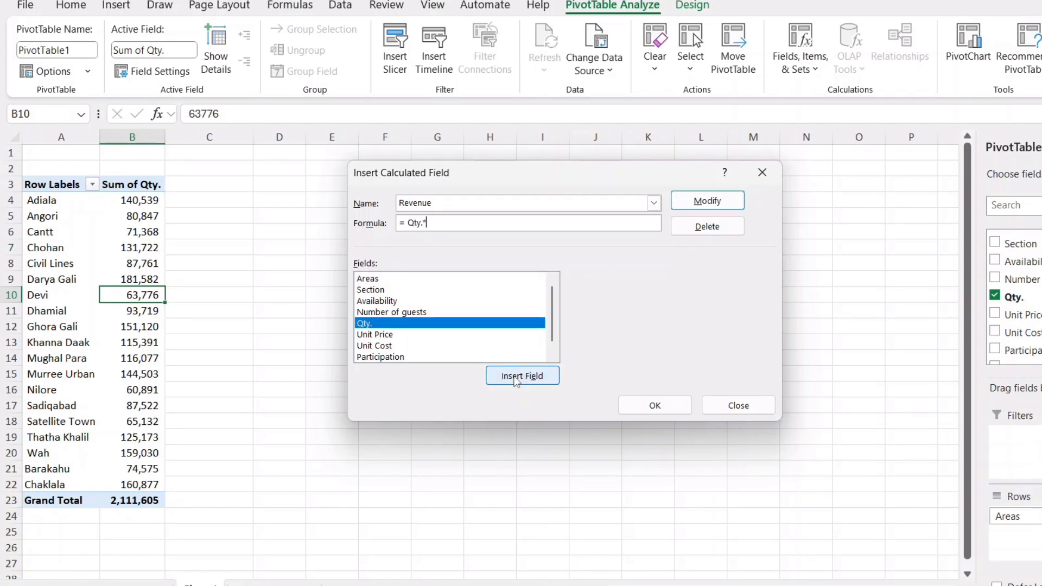
pyautogui.click(386, 335)
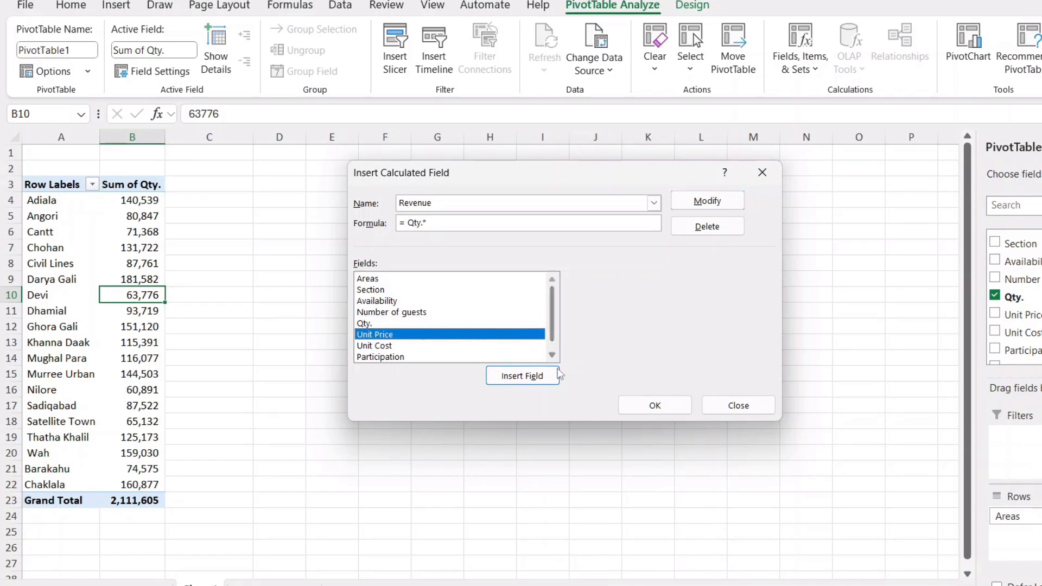
pyautogui.click(522, 376)
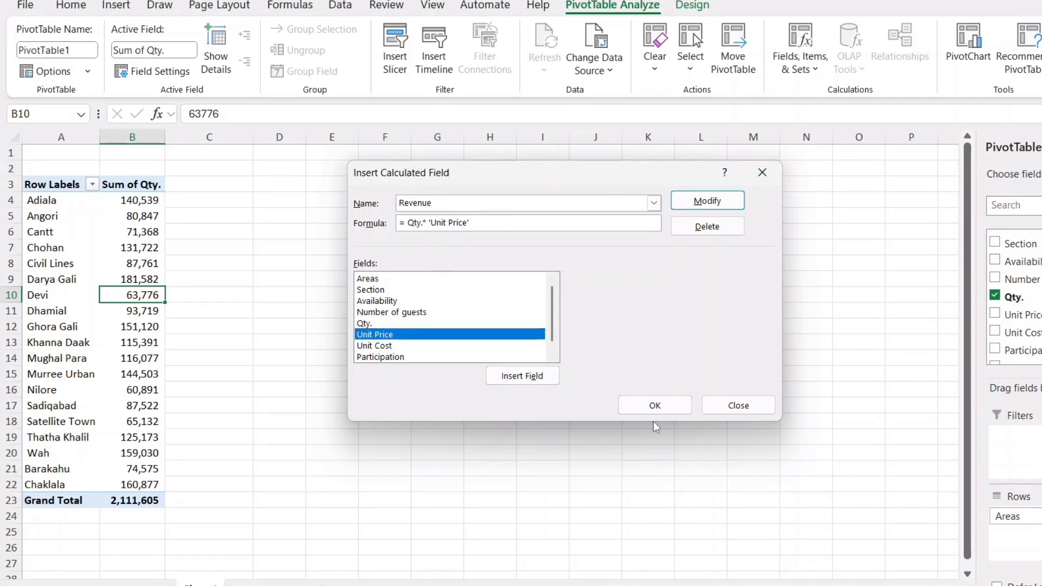
pyautogui.click(663, 406)
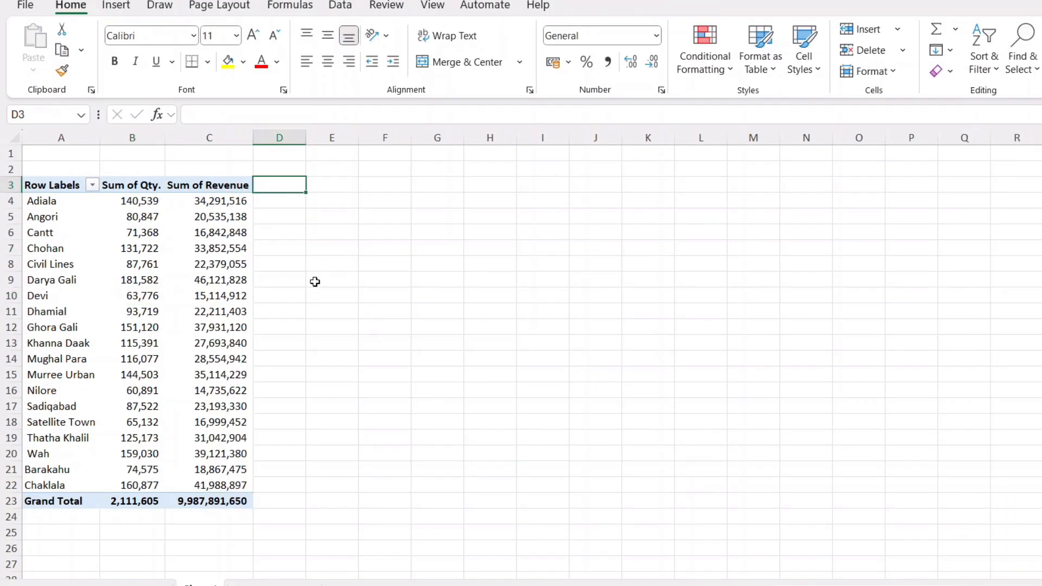
# Review the Sum of Revenue column for the different areas.
pyautogui.click(217, 218)
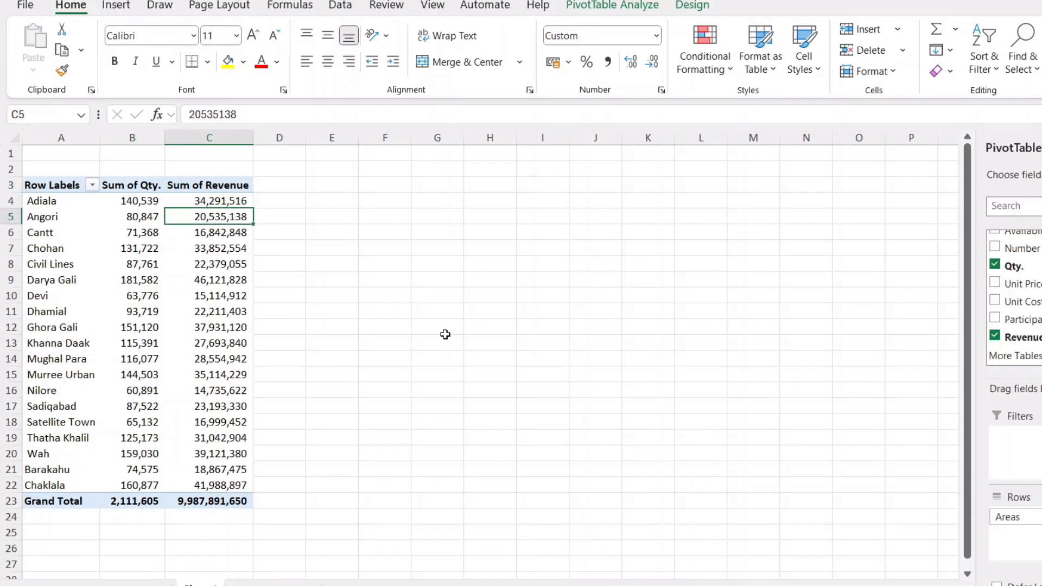
pyautogui.hotkey('ctrl', 'space')
pyautogui.click(205, 284)
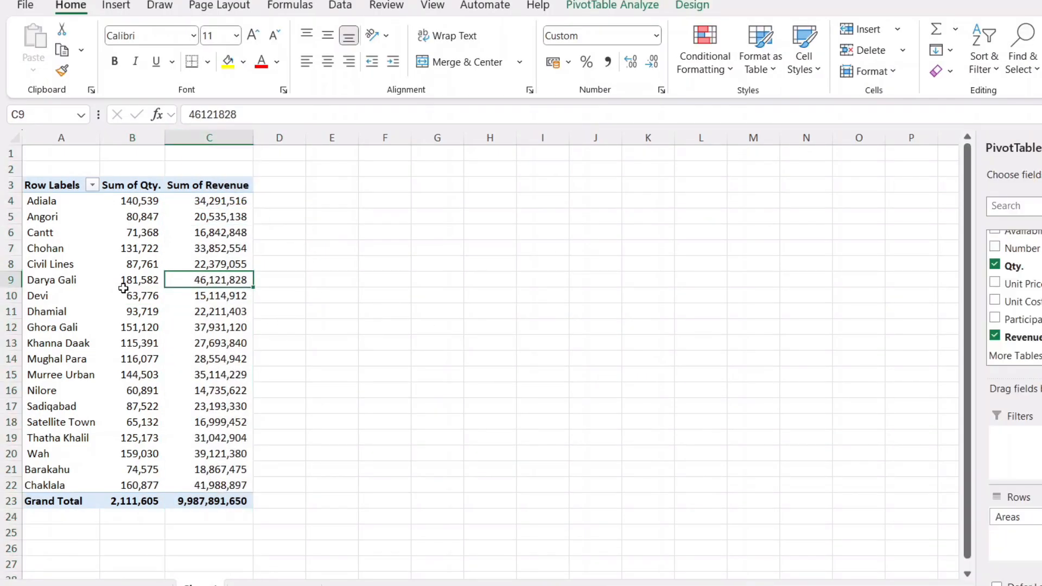
pyautogui.click(204, 403)
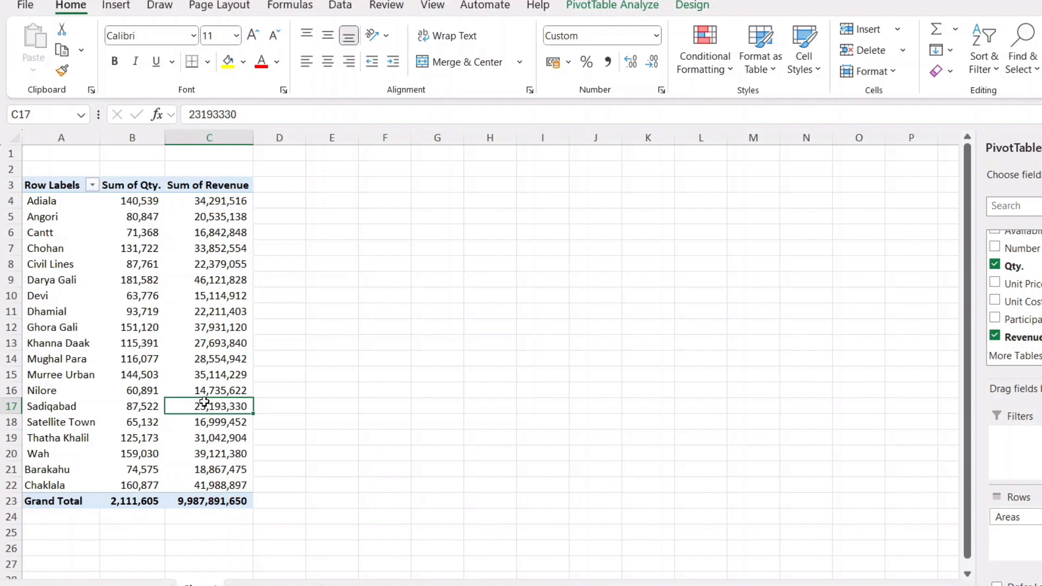
pyautogui.moveTo(204, 402)
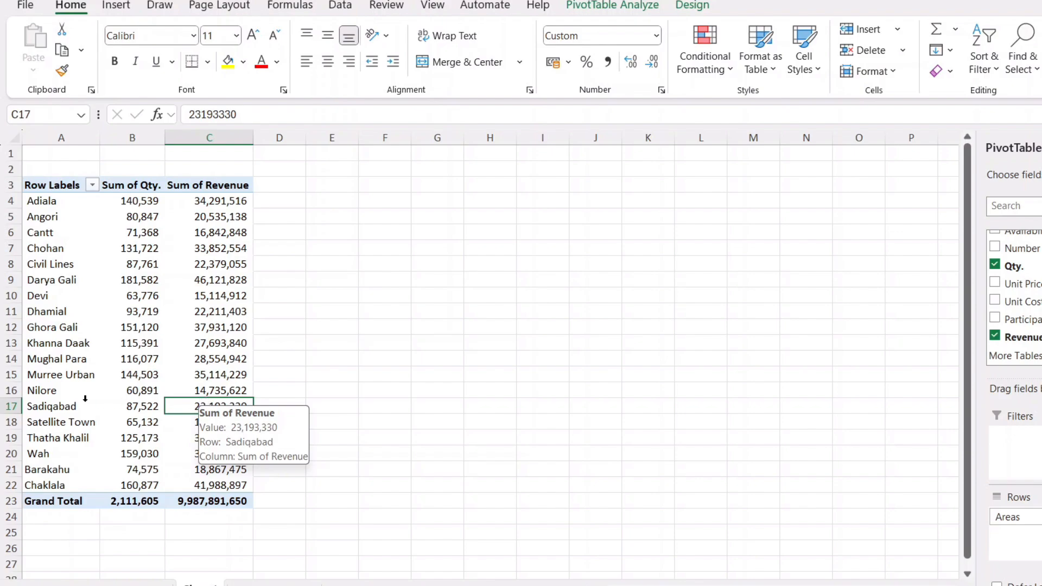
# Start another calculated field in the PivotTable and name it Profit Margin.
pyautogui.click(613, 5)
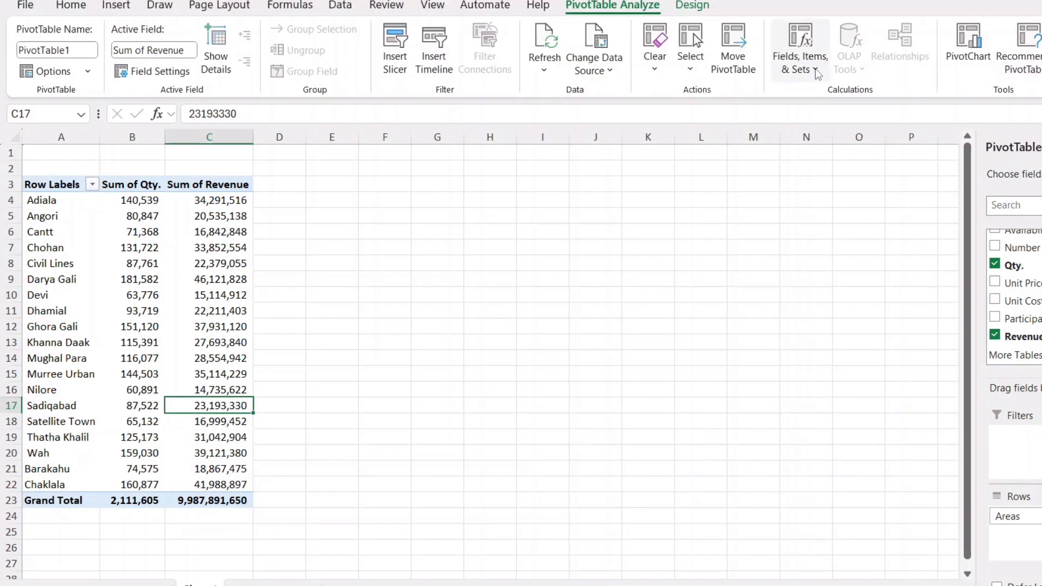
pyautogui.click(801, 61)
pyautogui.click(782, 95)
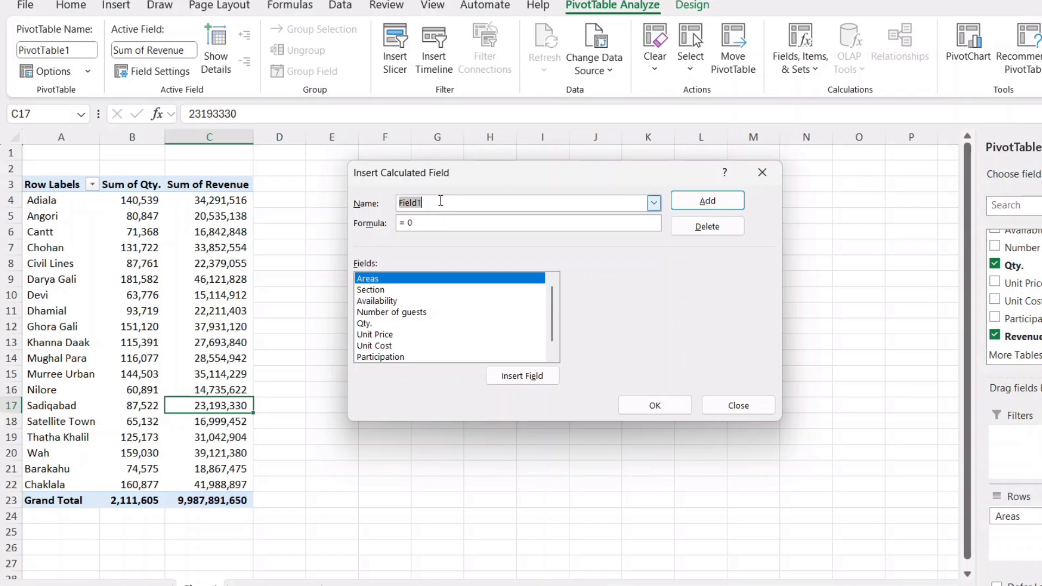
pyautogui.write('Pro')
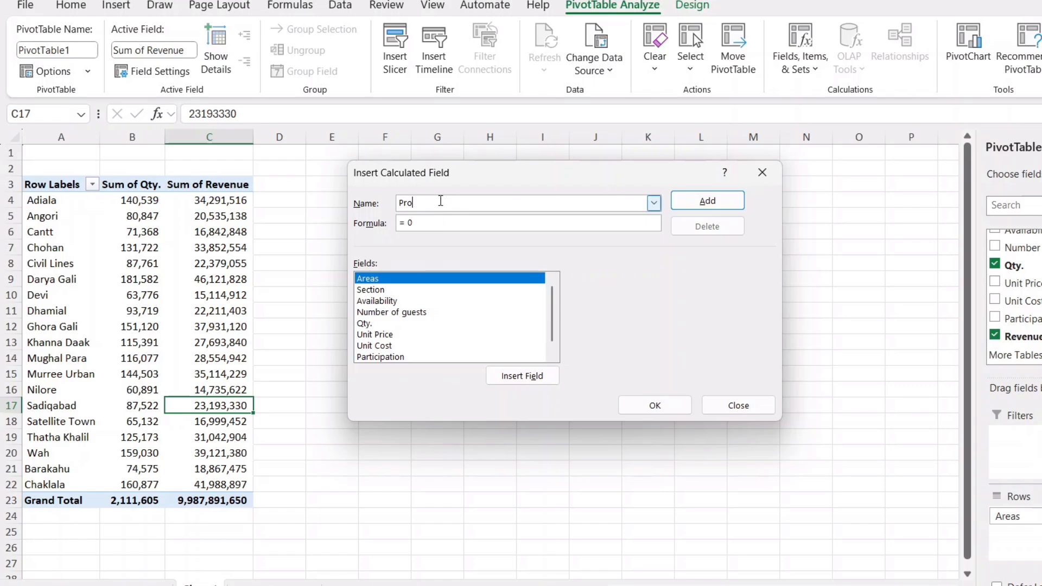
pyautogui.write('fit Margin')
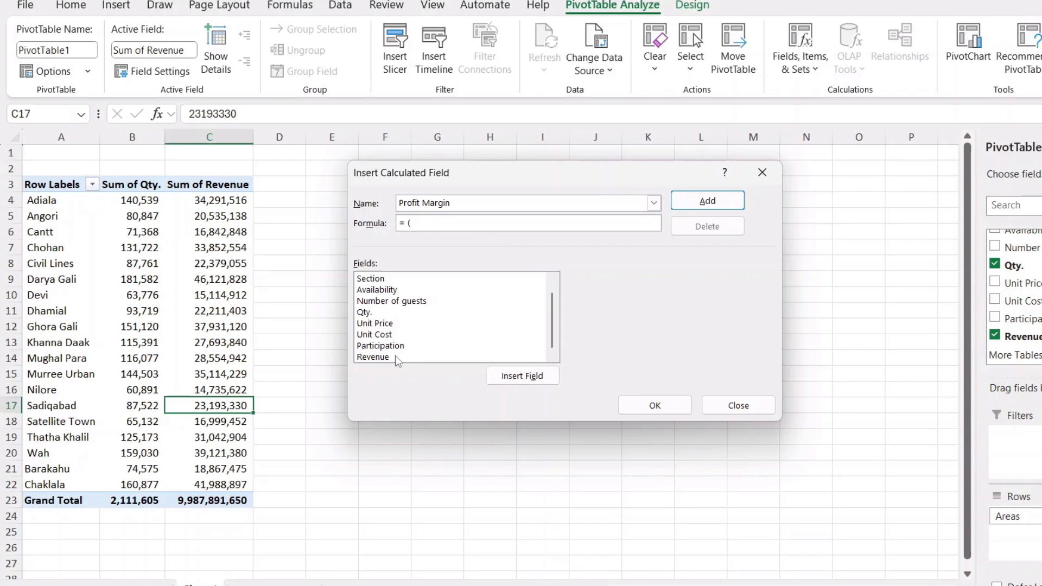
# Enter the Profit Margin formula's numerator as Revenue minus the product of 'Unit Cost' and Qty., enclosed in parentheses.
pyautogui.click(396, 357)
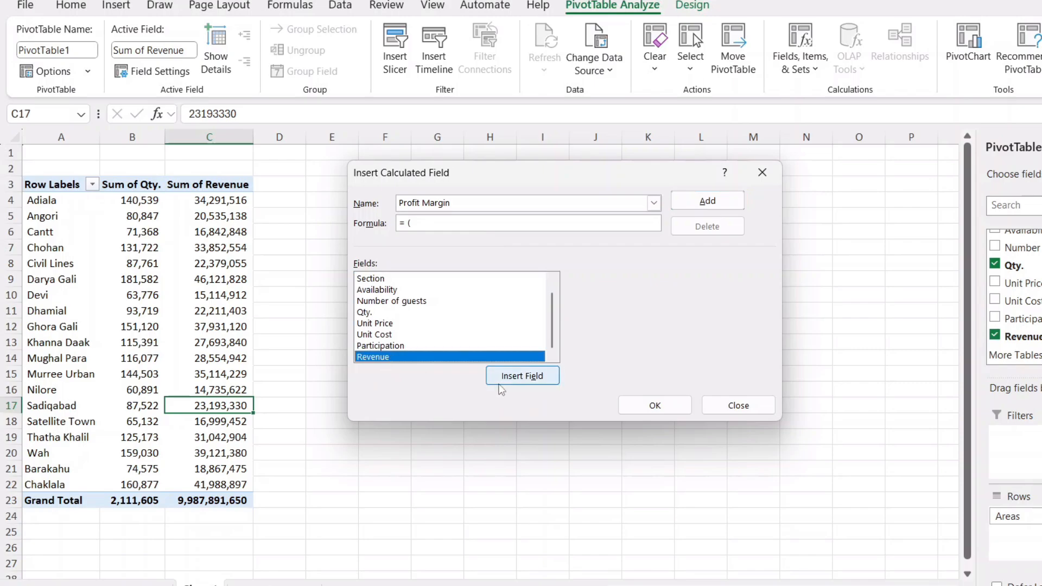
pyautogui.click(522, 377)
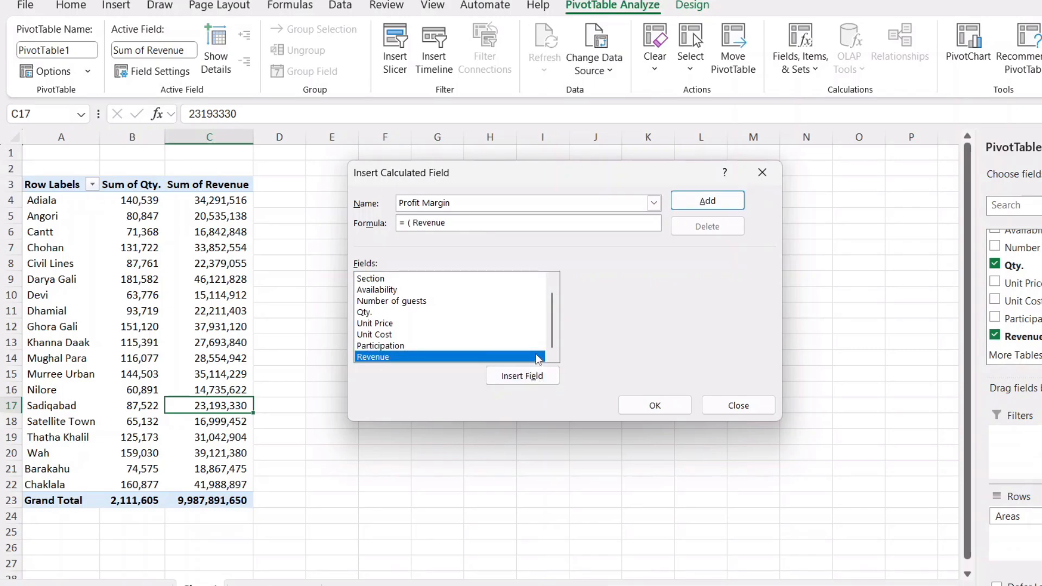
pyautogui.write('-')
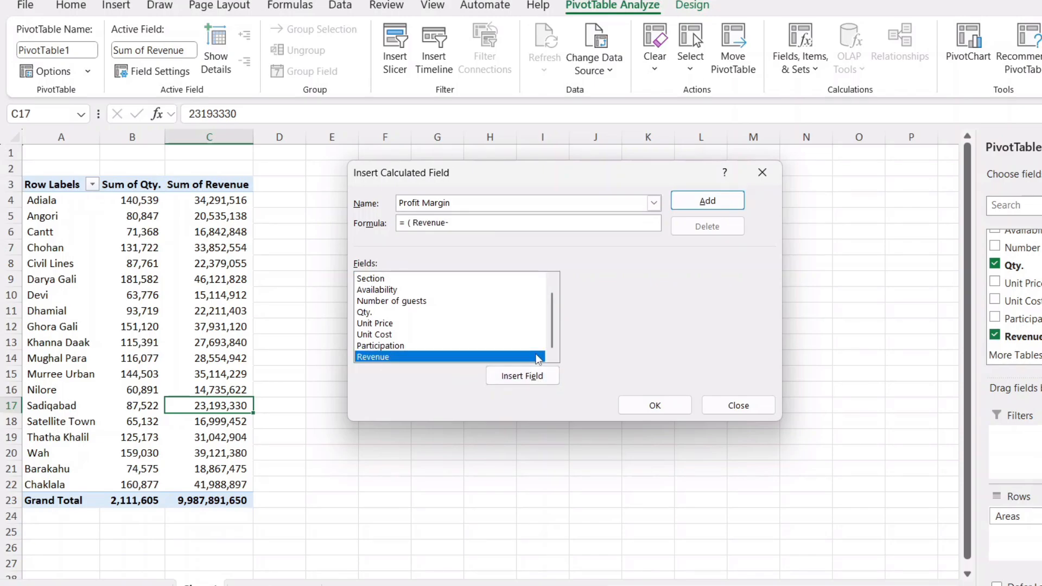
pyautogui.write('(')
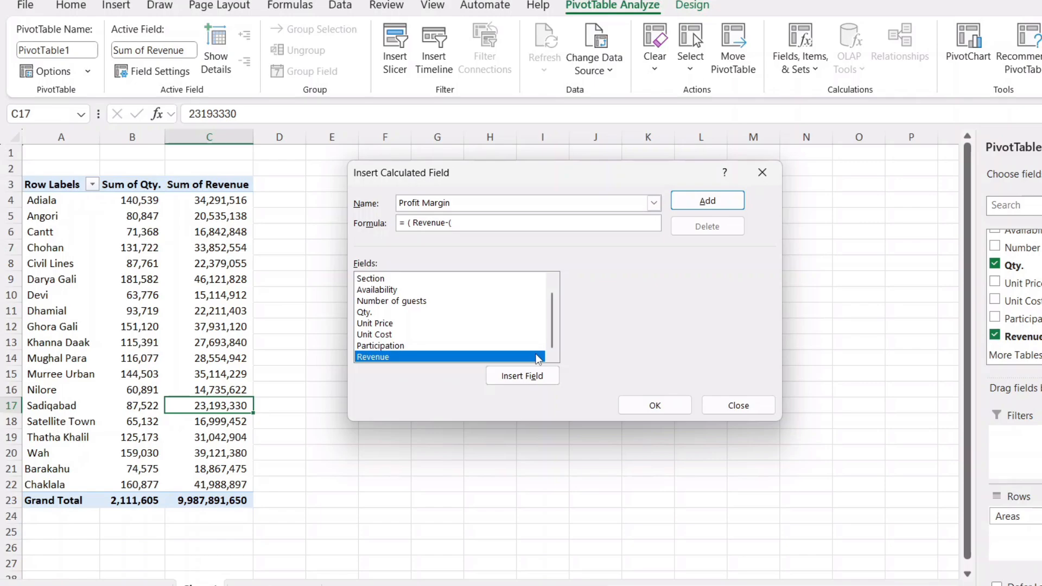
pyautogui.click(394, 335)
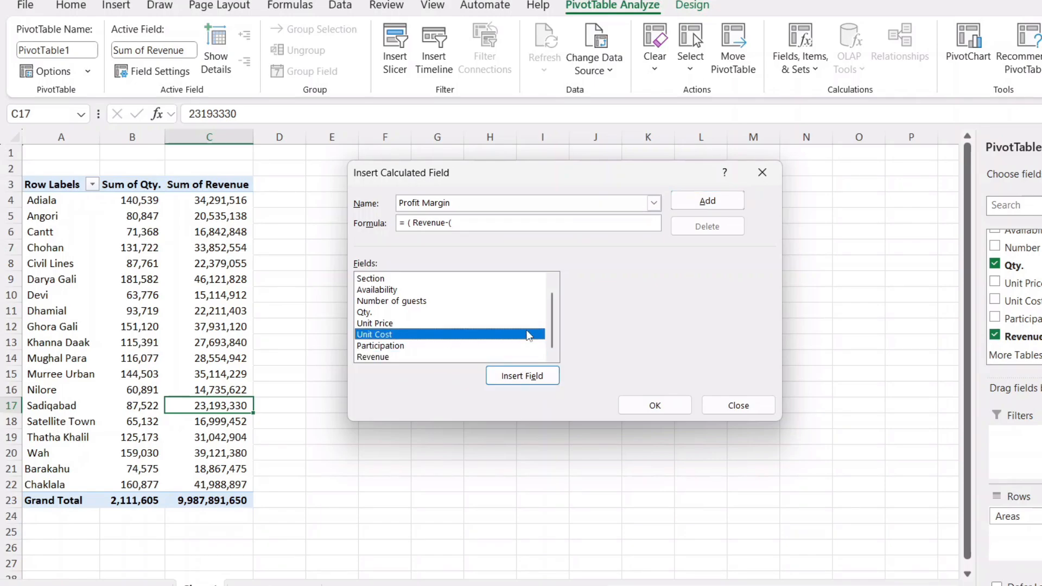
pyautogui.click(520, 377)
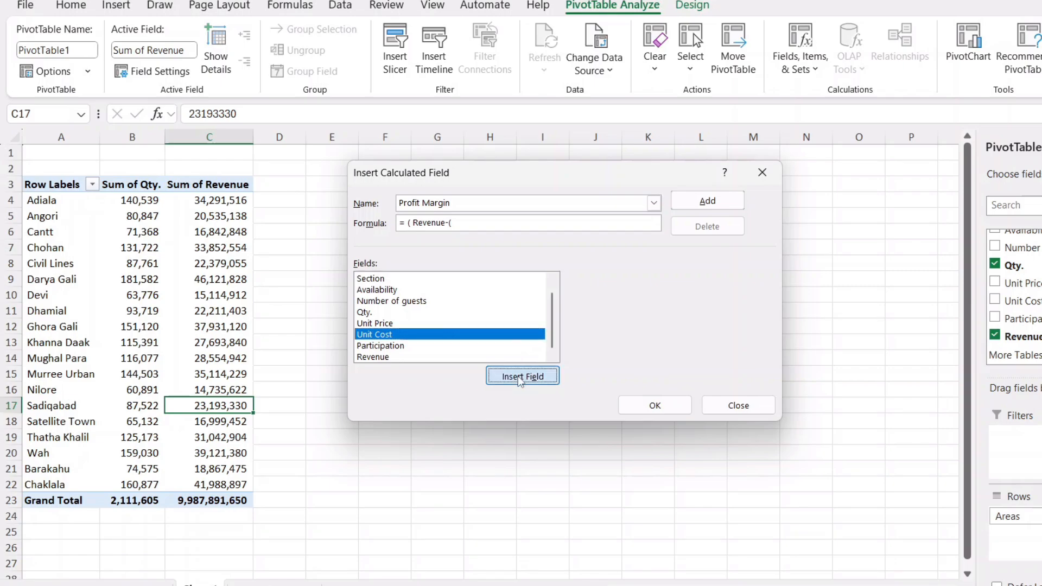
pyautogui.write('*')
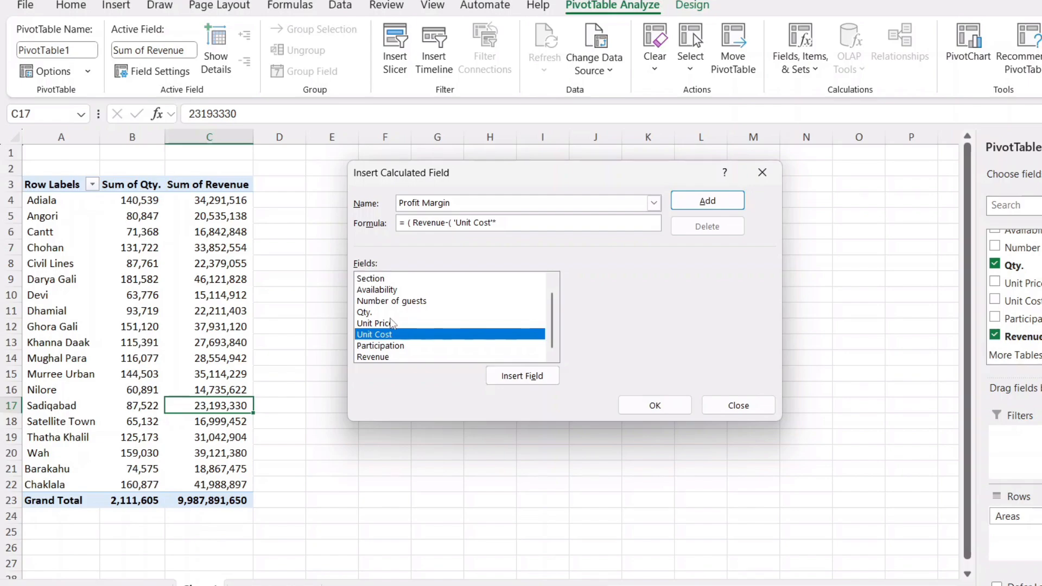
pyautogui.click(375, 312)
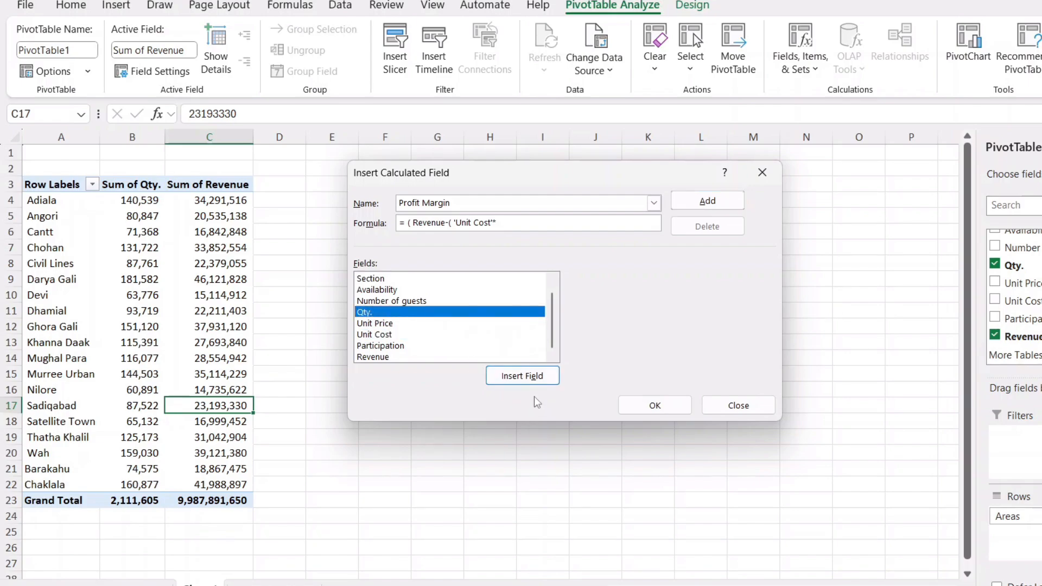
pyautogui.click(522, 375)
pyautogui.write(')')
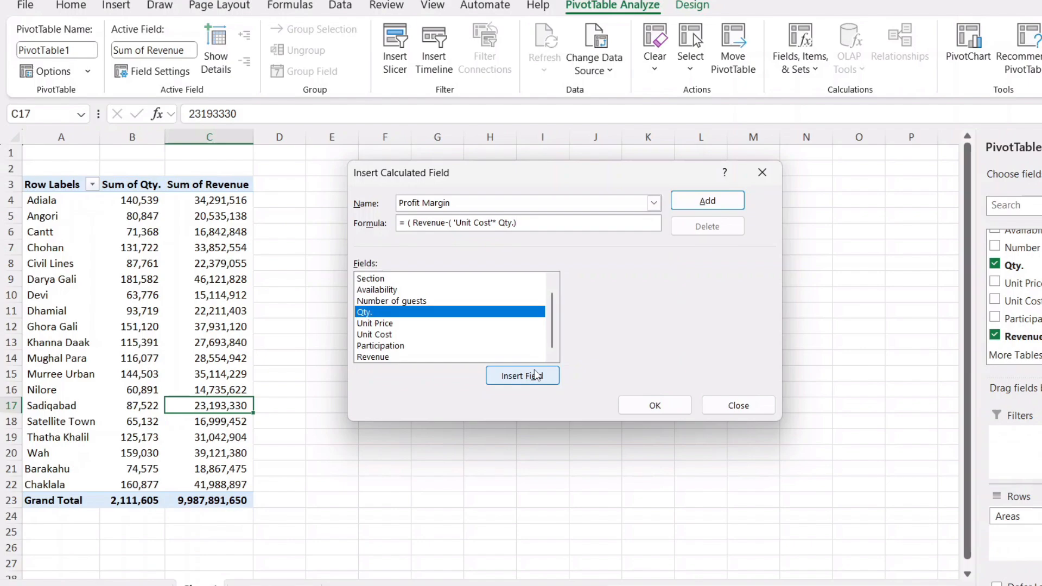
pyautogui.write(')')
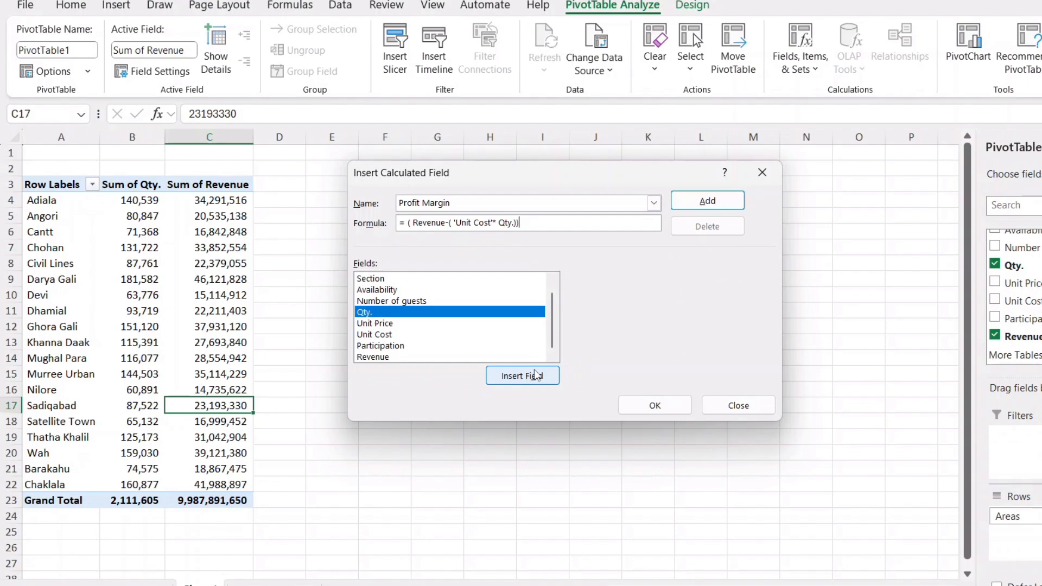
# Divide the Profit Margin formula by Revenue and add the calculated field to the PivotTable.
pyautogui.write('/')
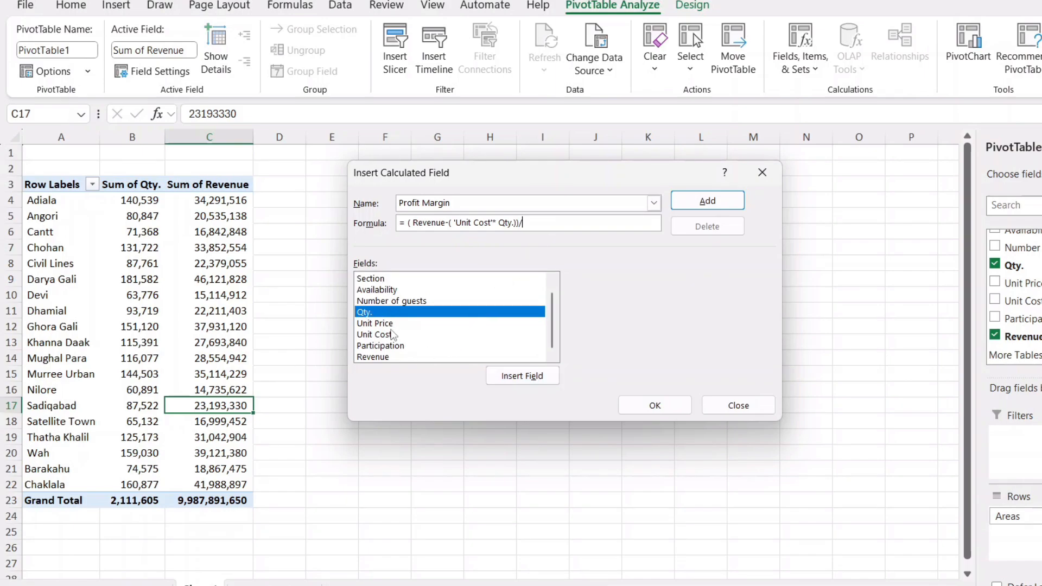
pyautogui.click(388, 359)
pyautogui.click(535, 379)
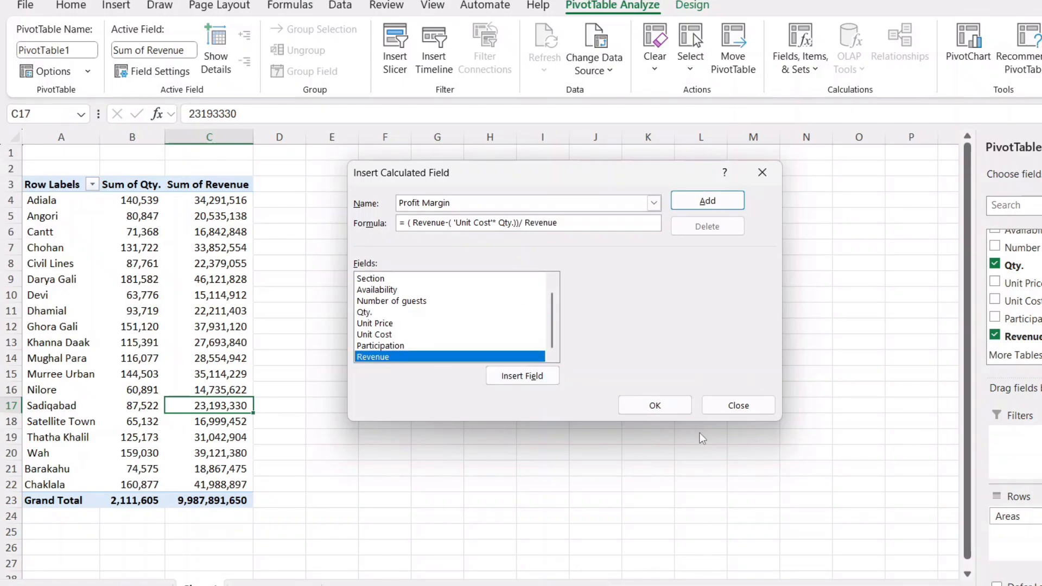
pyautogui.click(679, 411)
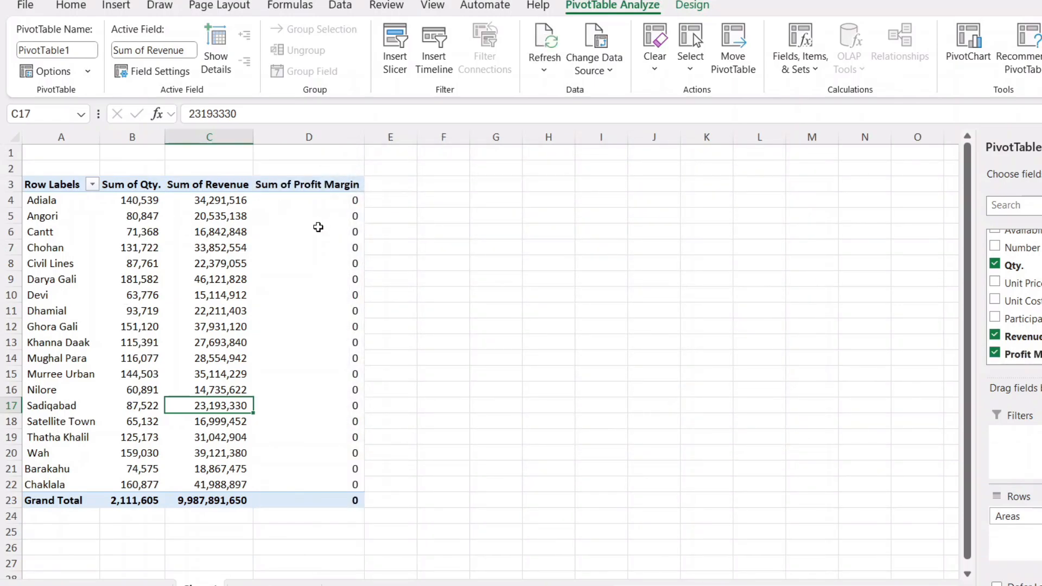
# Format all Sum of Profit Margin values, including the grand total, as percentages and narrow column D slightly.
pyautogui.click(320, 201)
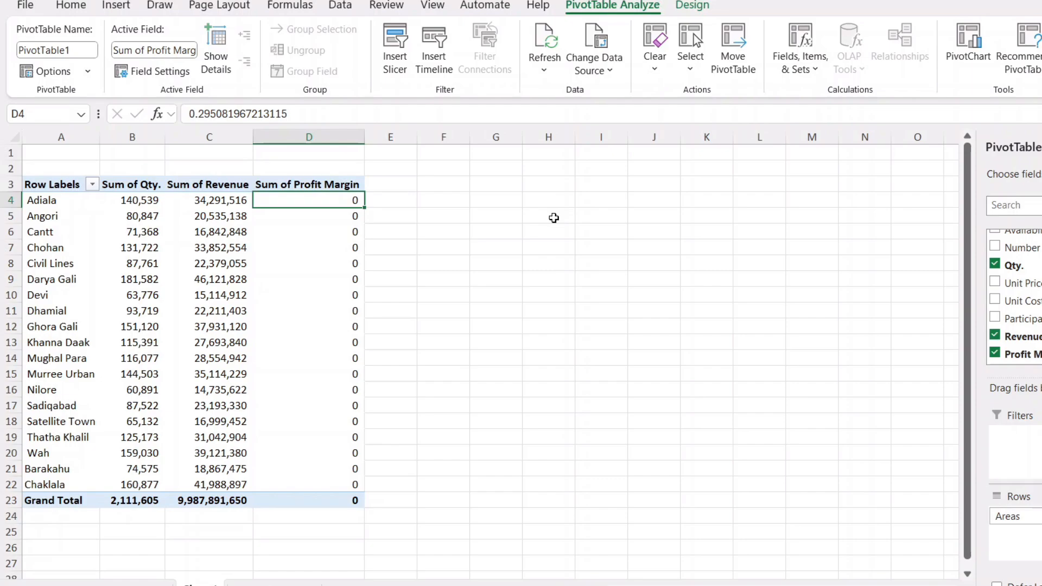
pyautogui.hotkey('ctrl', 'shift', 'Down')
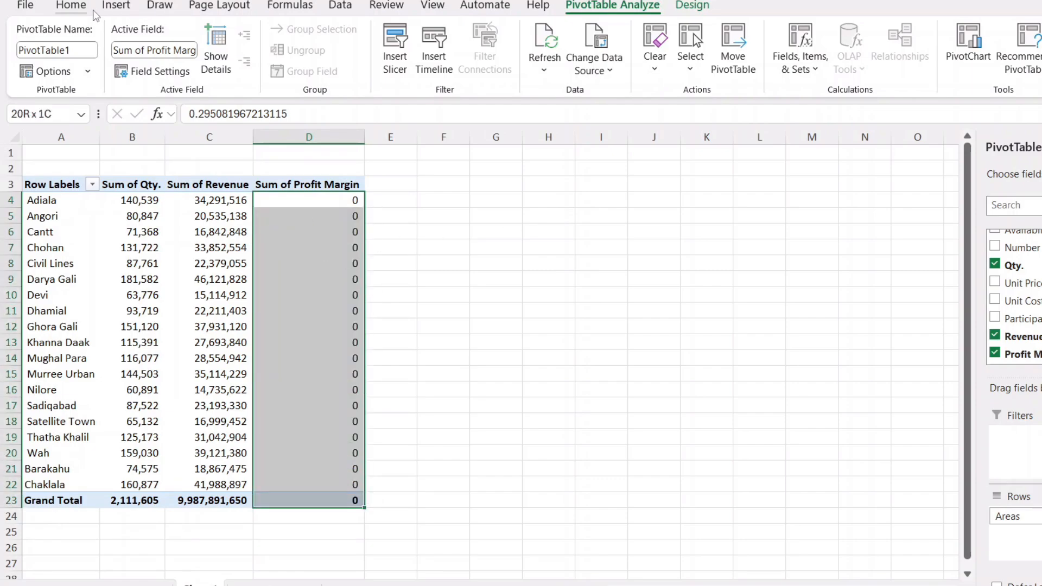
pyautogui.click(71, 6)
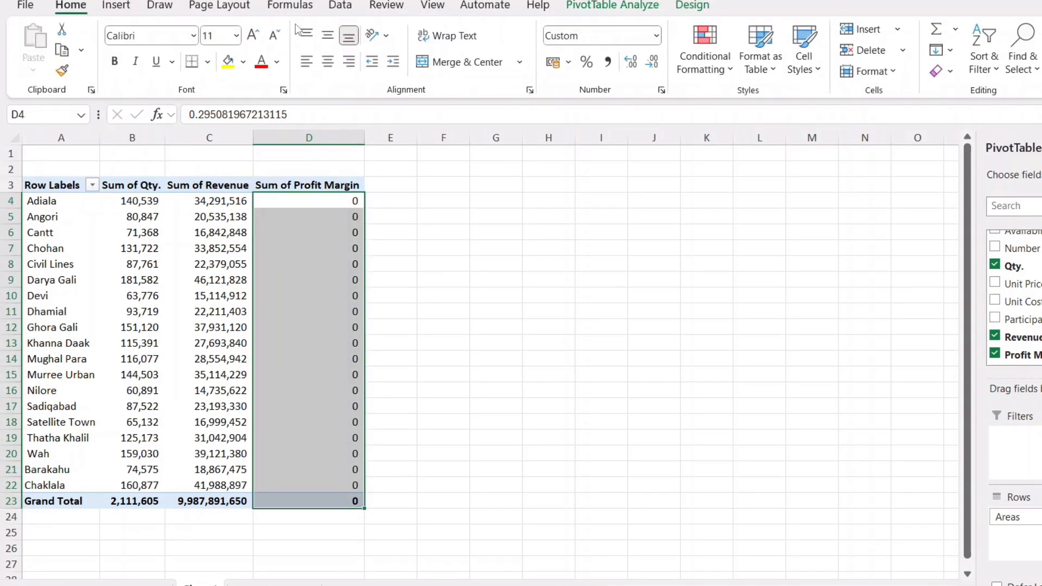
pyautogui.click(589, 65)
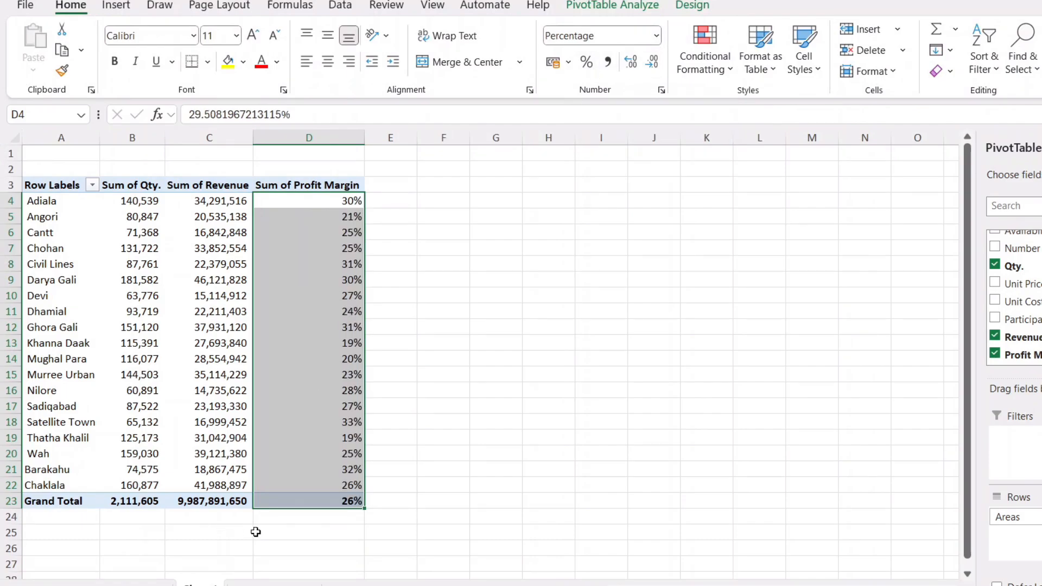
pyautogui.click(437, 395)
pyautogui.click(330, 286)
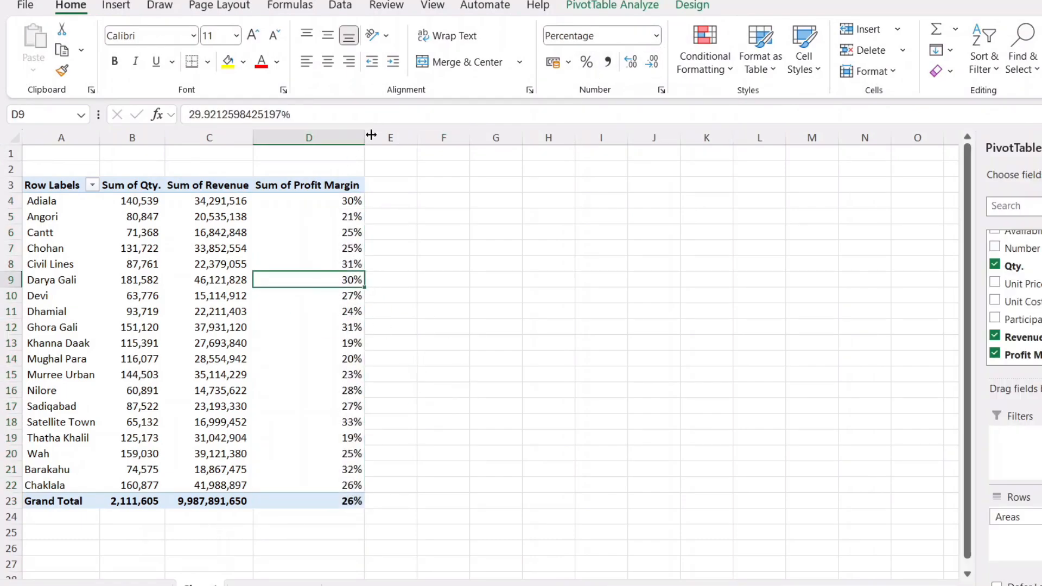
pyautogui.moveTo(365, 138); pyautogui.dragTo(353, 137)
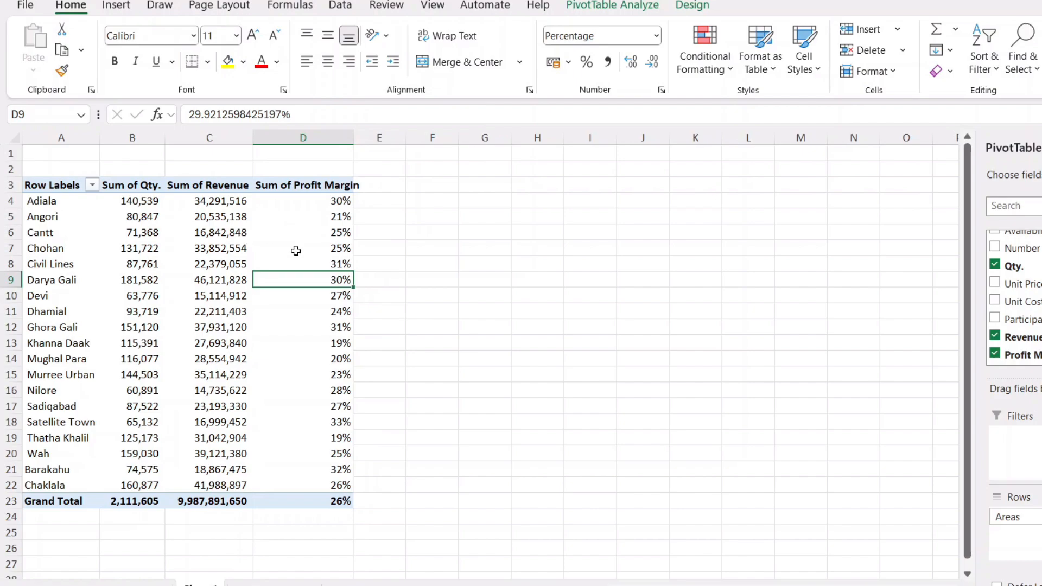
pyautogui.rightClick(84, 306)
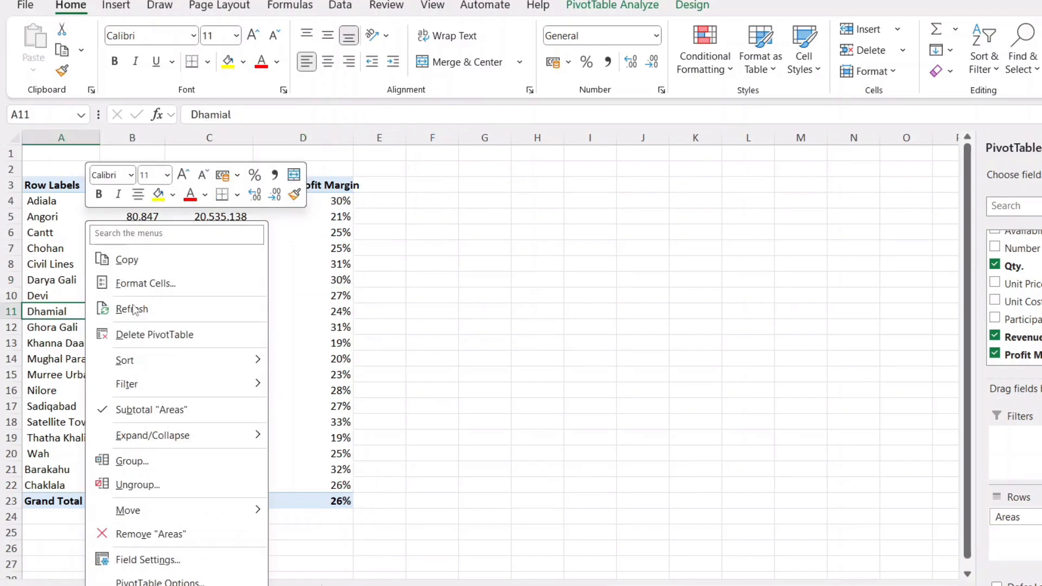
pyautogui.press('Escape')
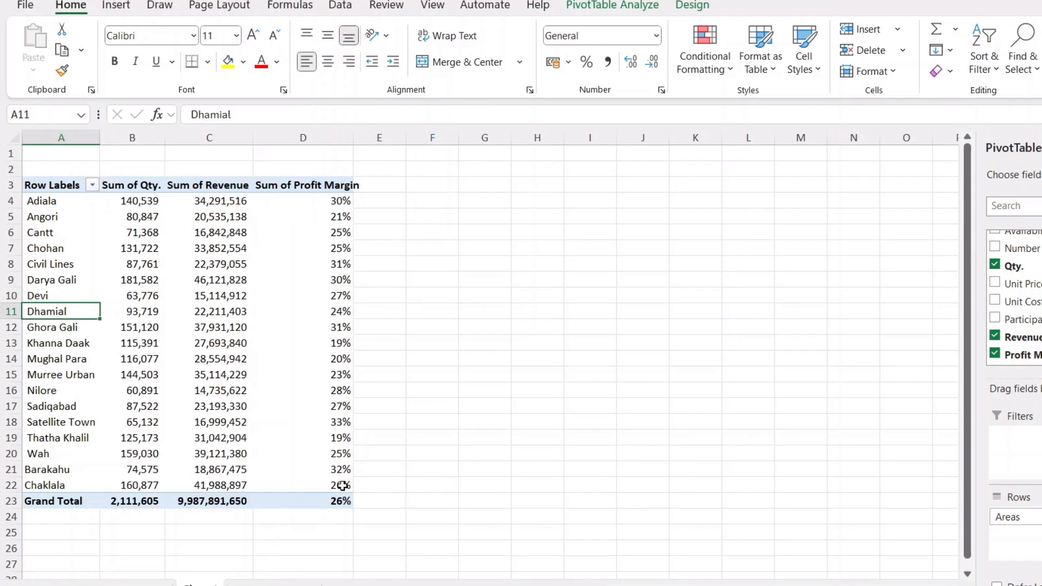
pyautogui.click(338, 356)
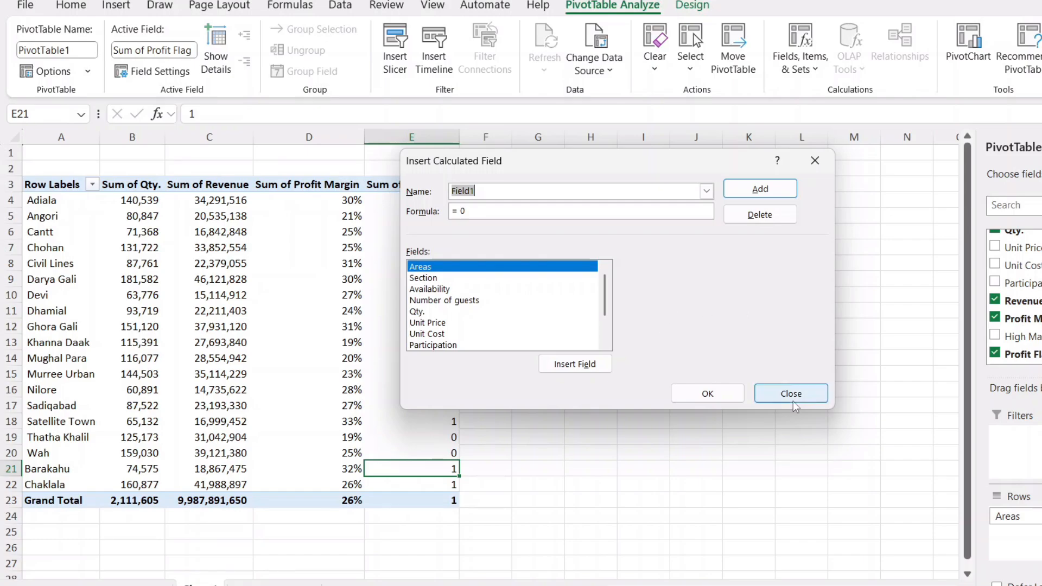
pyautogui.click(478, 301)
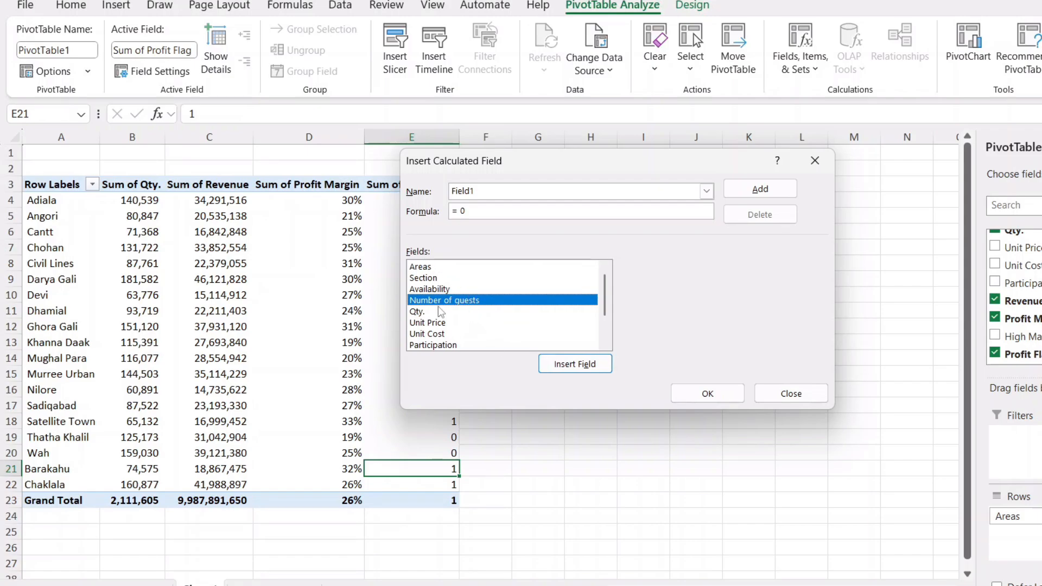
pyautogui.click(439, 290)
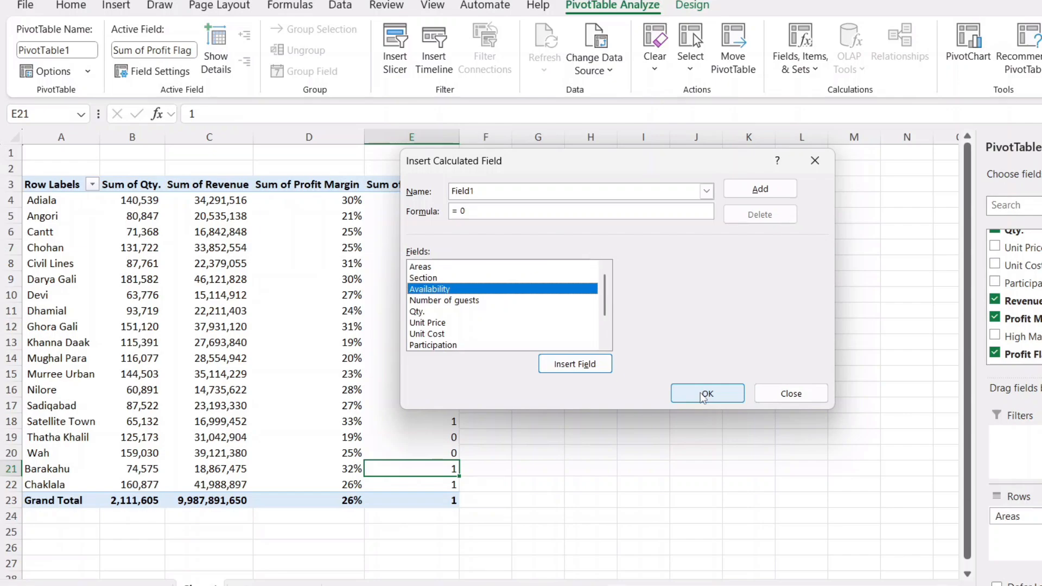
pyautogui.click(786, 393)
pyautogui.click(343, 278)
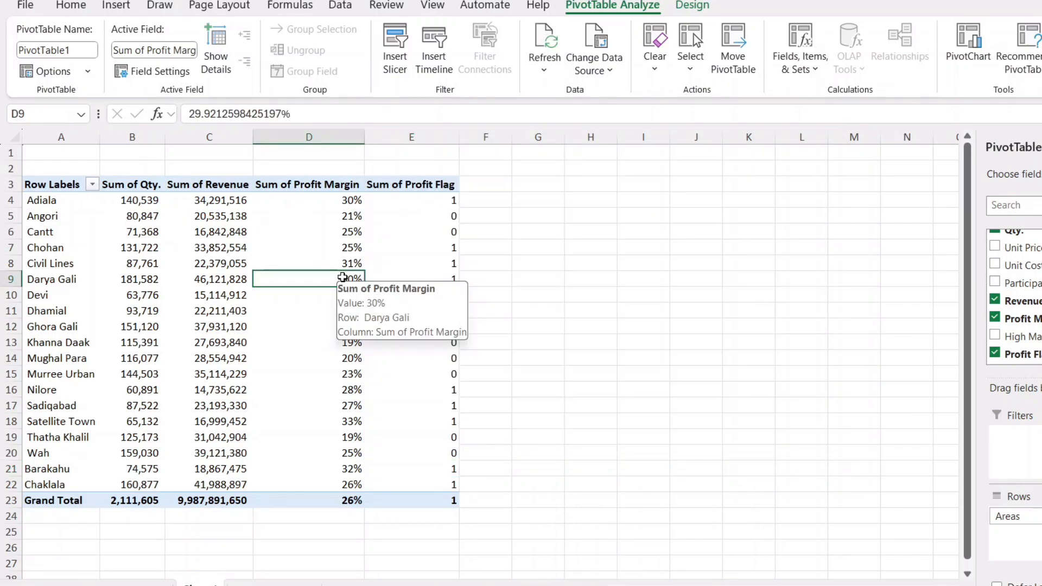